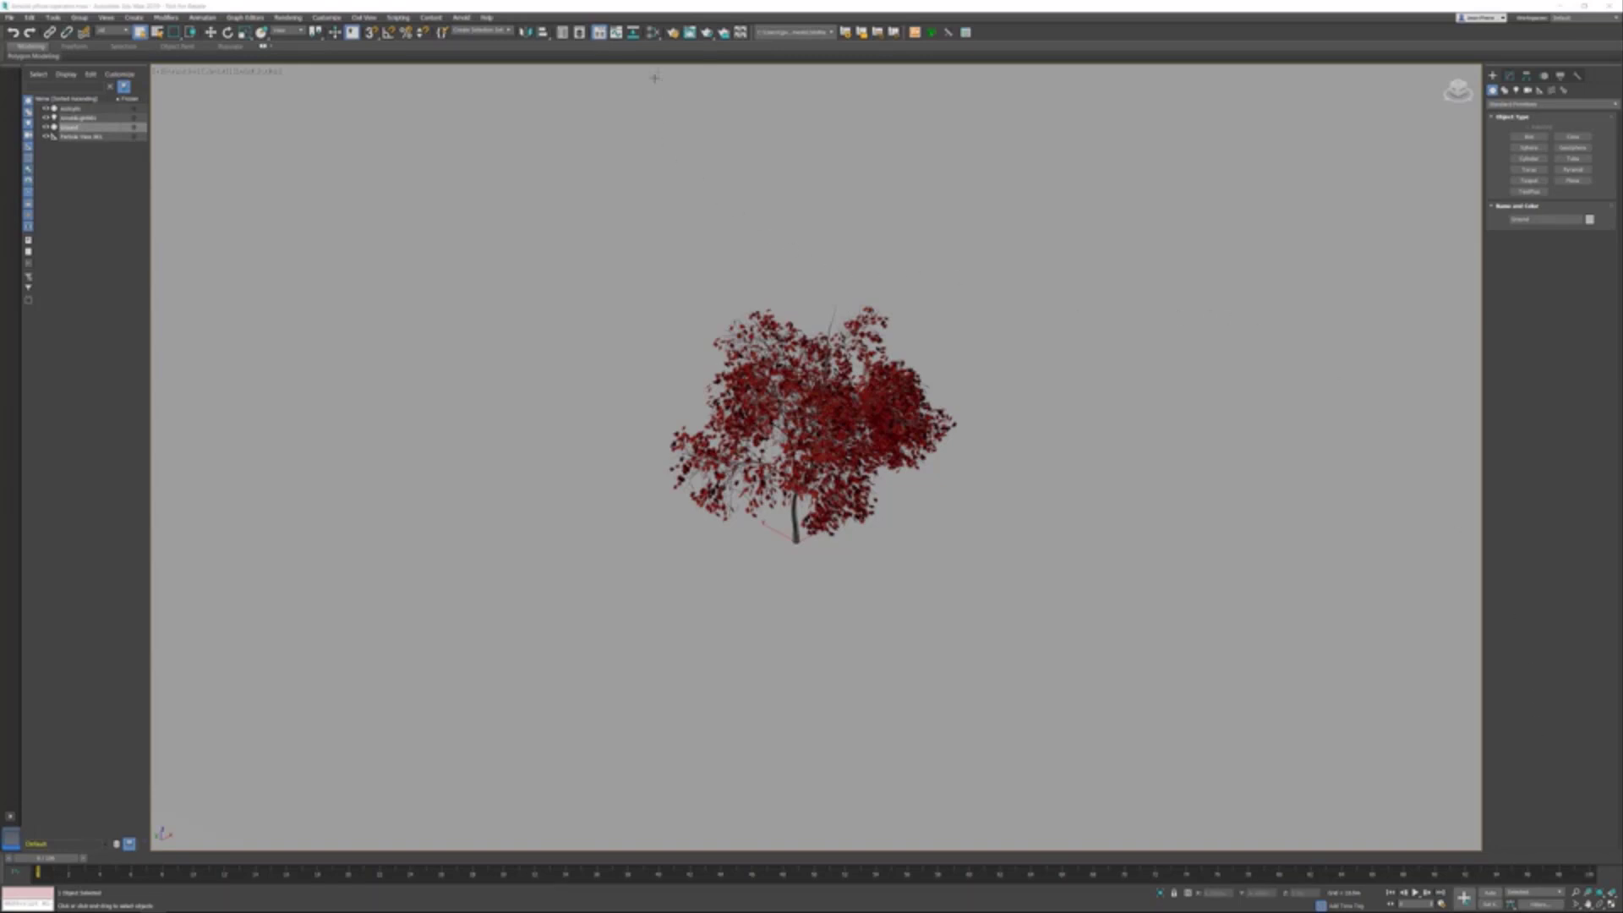
Open the Render Setup: Arnold dialog for the red tree scene
{"action": "left_click", "coordinate": [672, 32]}
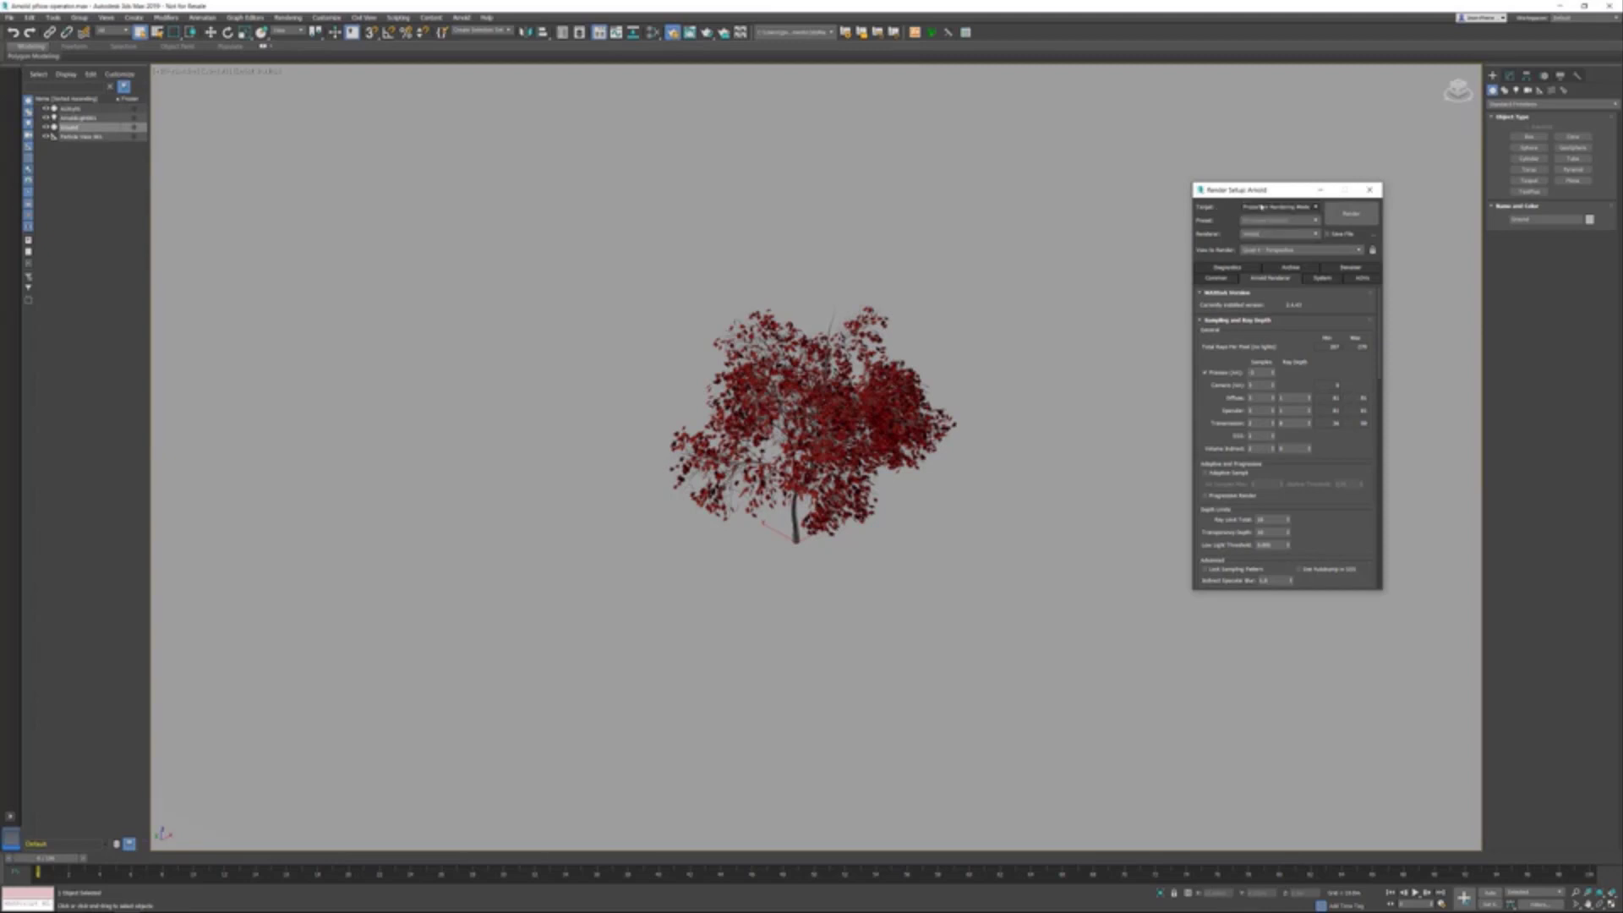
Toggle Target to ActiveShade and back to Production, check the Arnold version, and close Render Setup
{"action": "left_click", "coordinate": [1264, 207]}
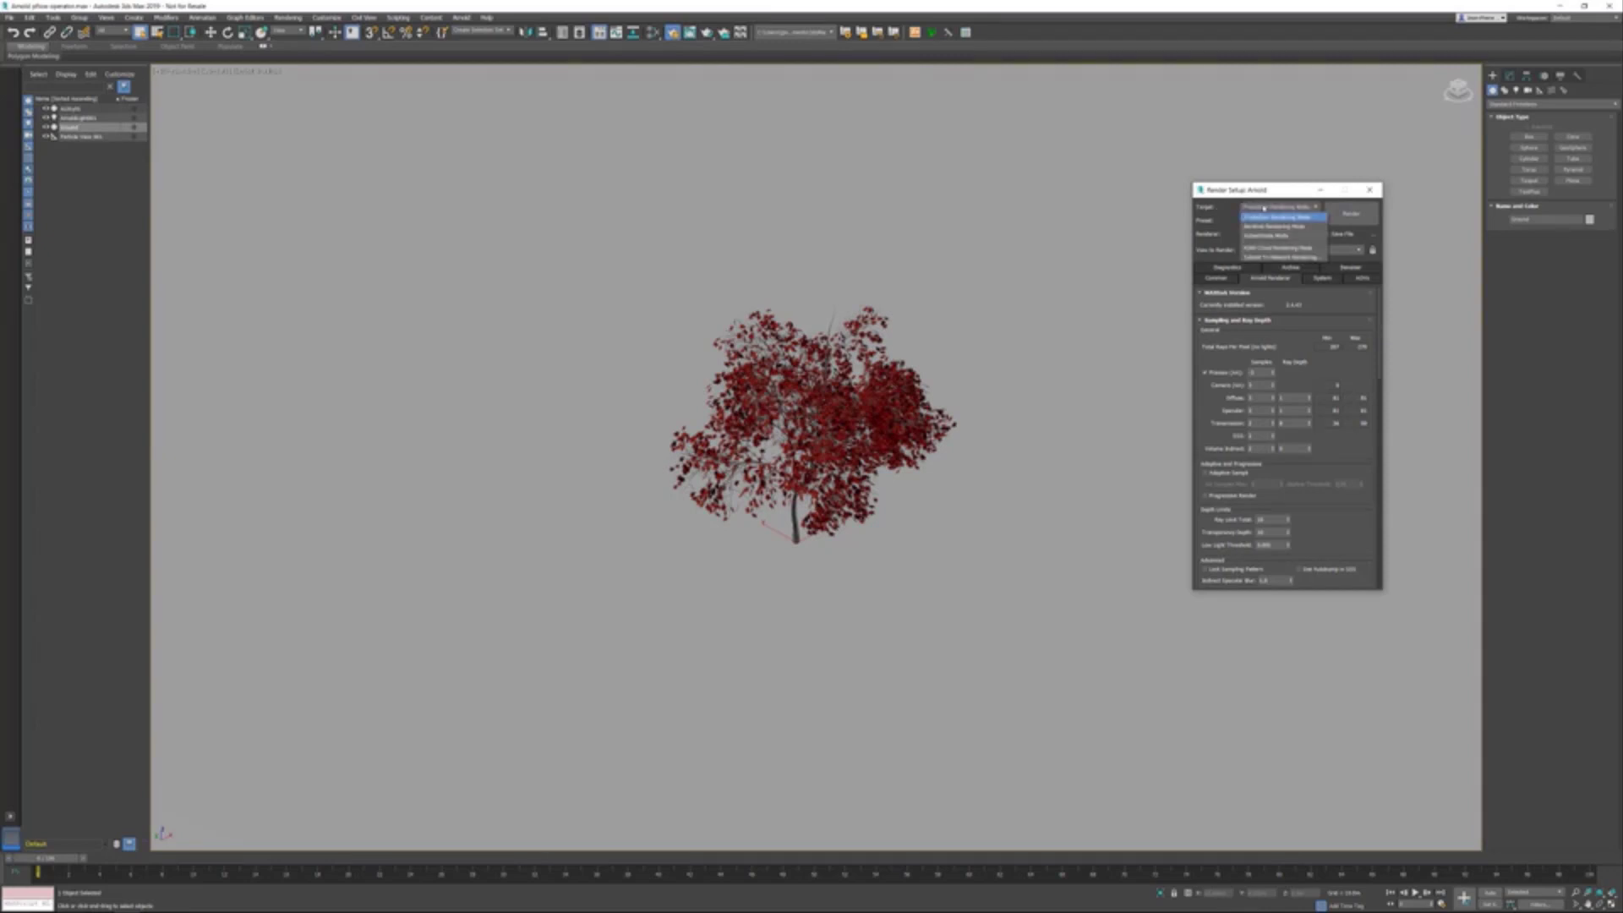
{"action": "left_click", "coordinate": [1262, 237]}
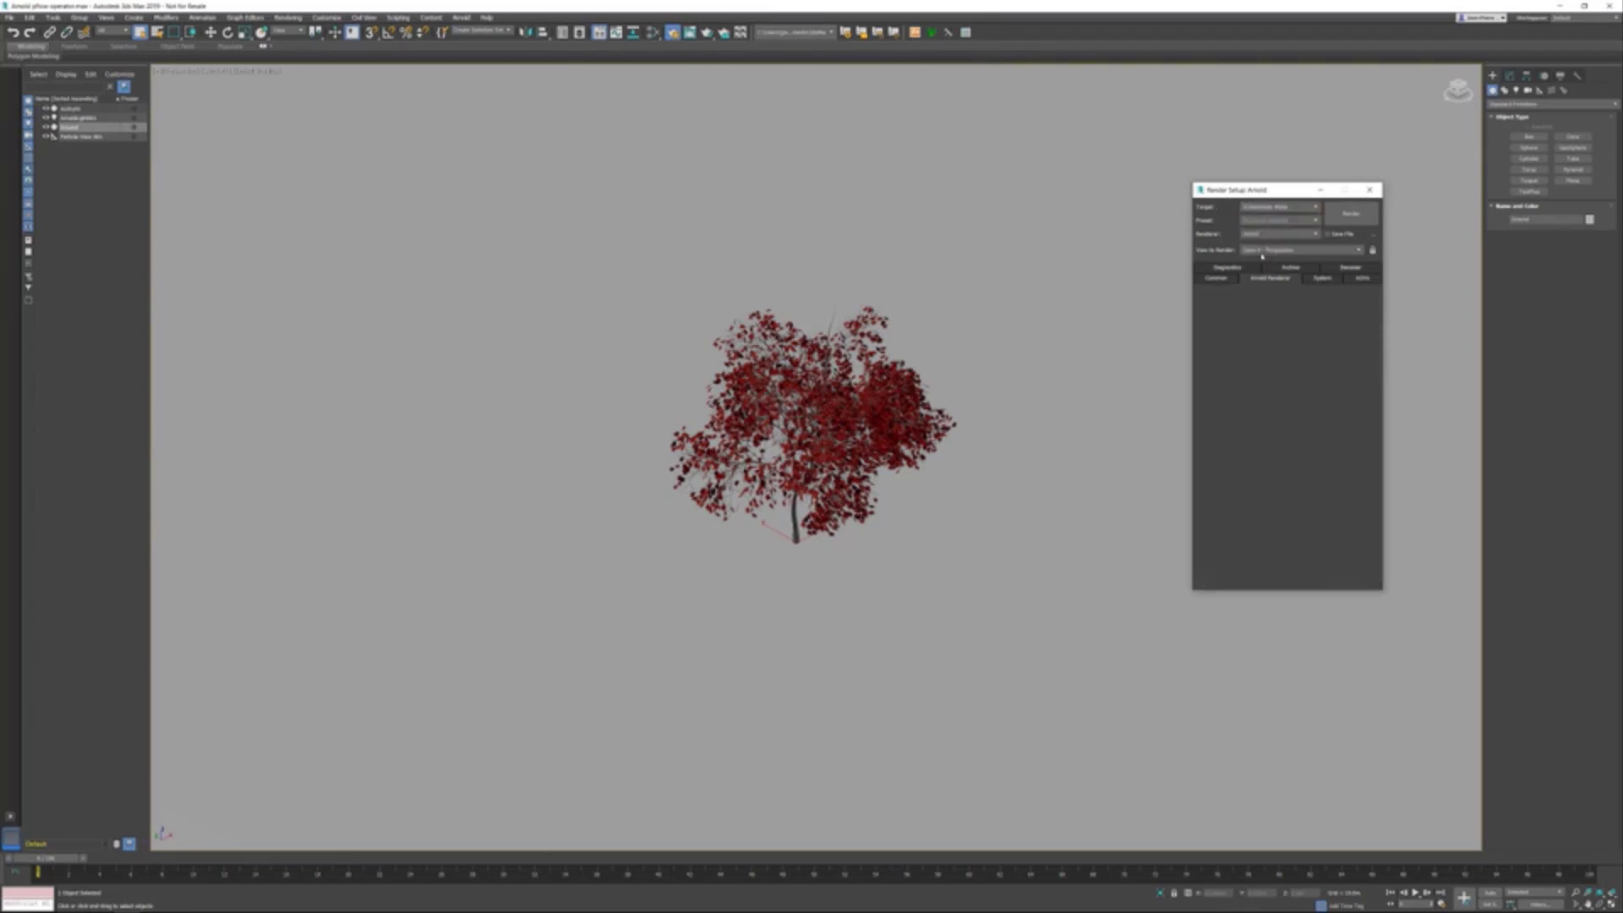
{"action": "left_click", "coordinate": [1276, 207]}
{"action": "left_click", "coordinate": [1272, 218]}
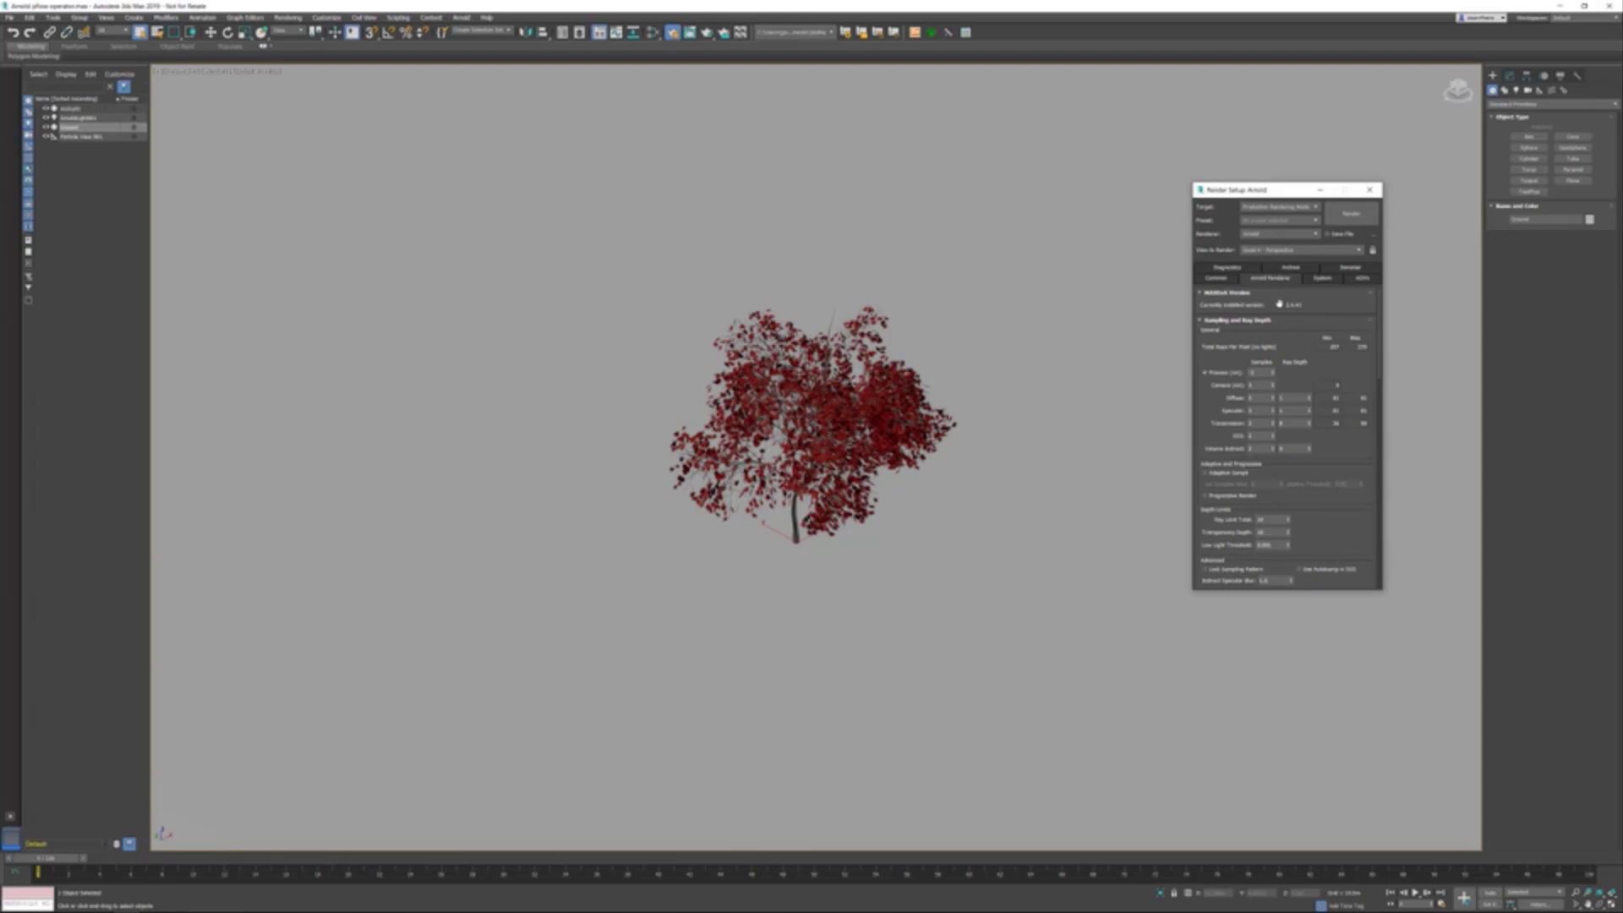
{"action": "left_click_drag", "start_coordinate": [1302, 306], "coordinate": [1290, 308]}
{"action": "left_click", "coordinate": [1370, 189]}
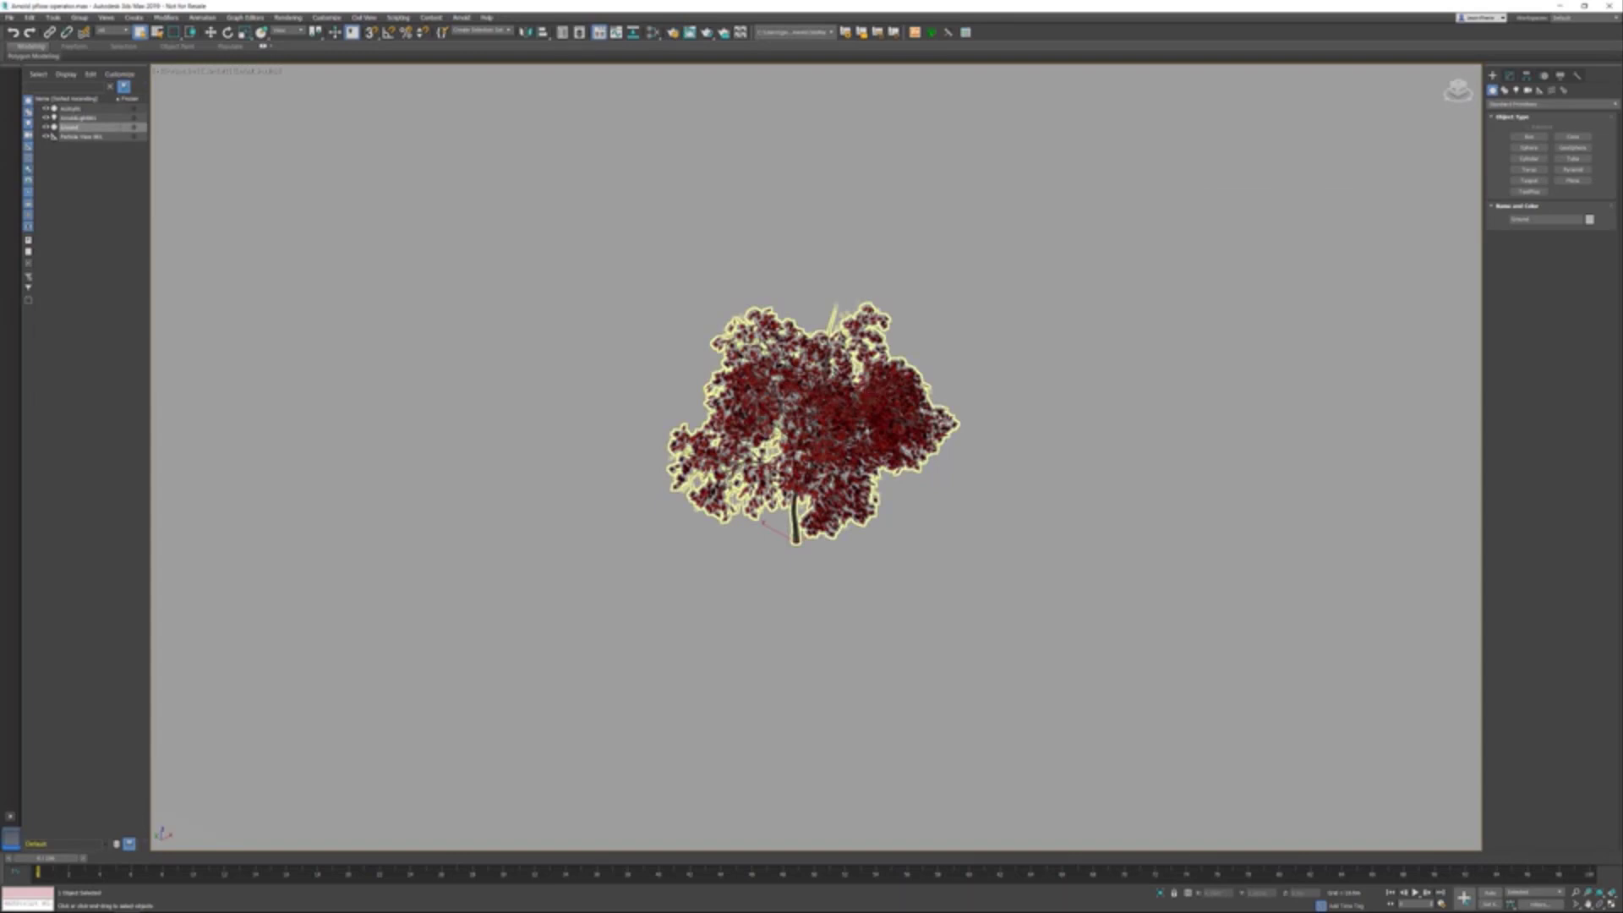
Select the Arnold light and set its Shape texture Format to LatLong
{"action": "left_click", "coordinate": [79, 118]}
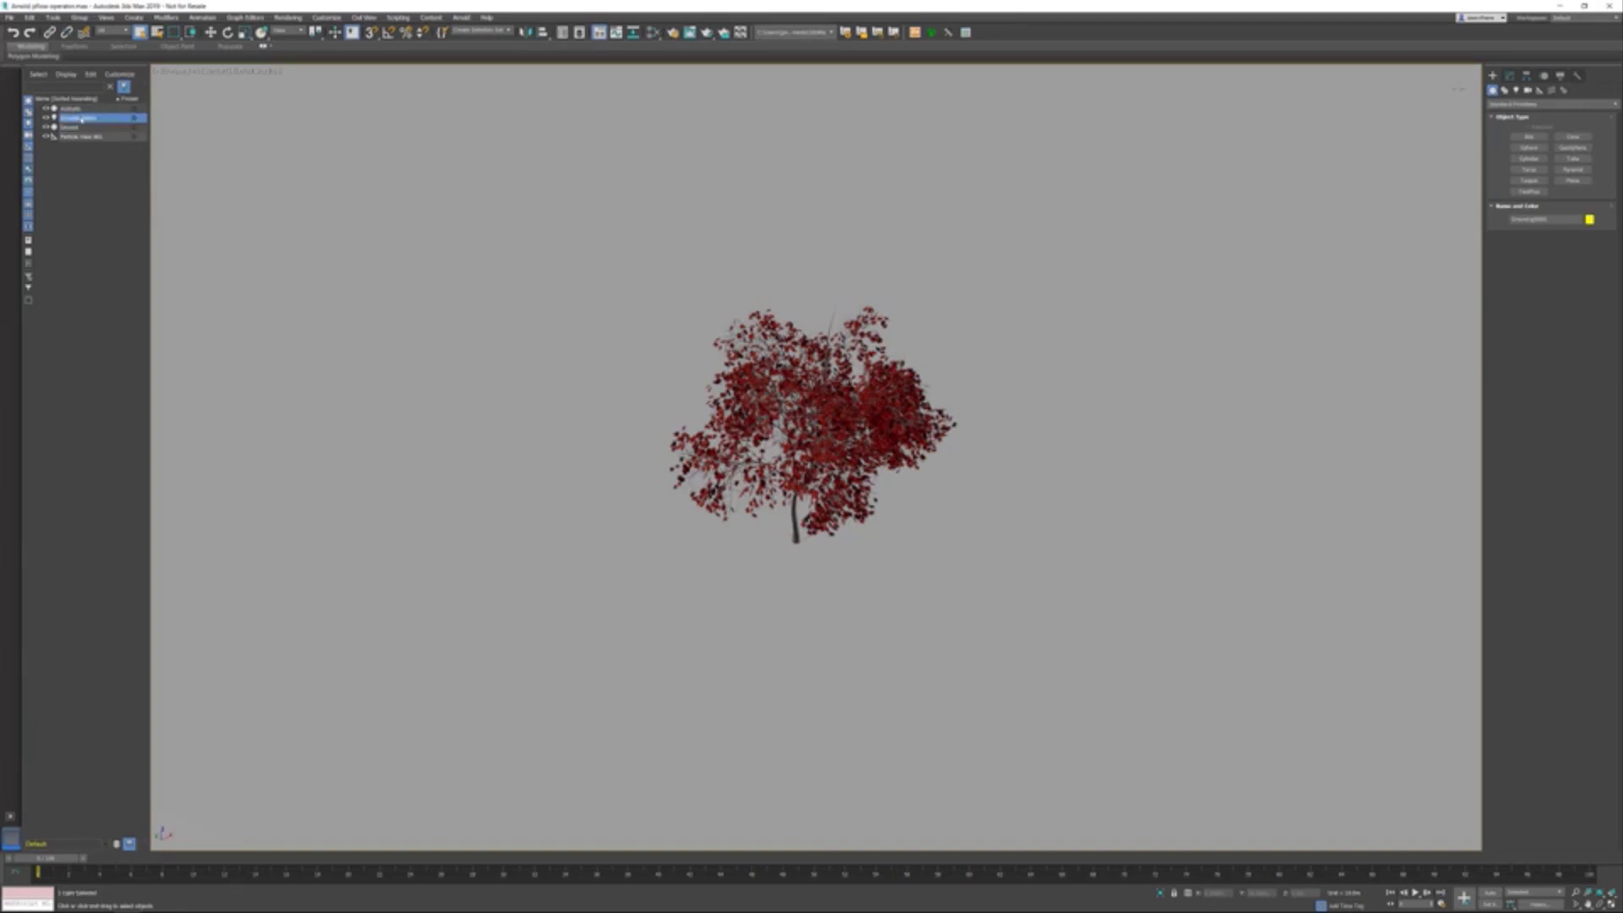
{"action": "left_click", "coordinate": [1509, 75]}
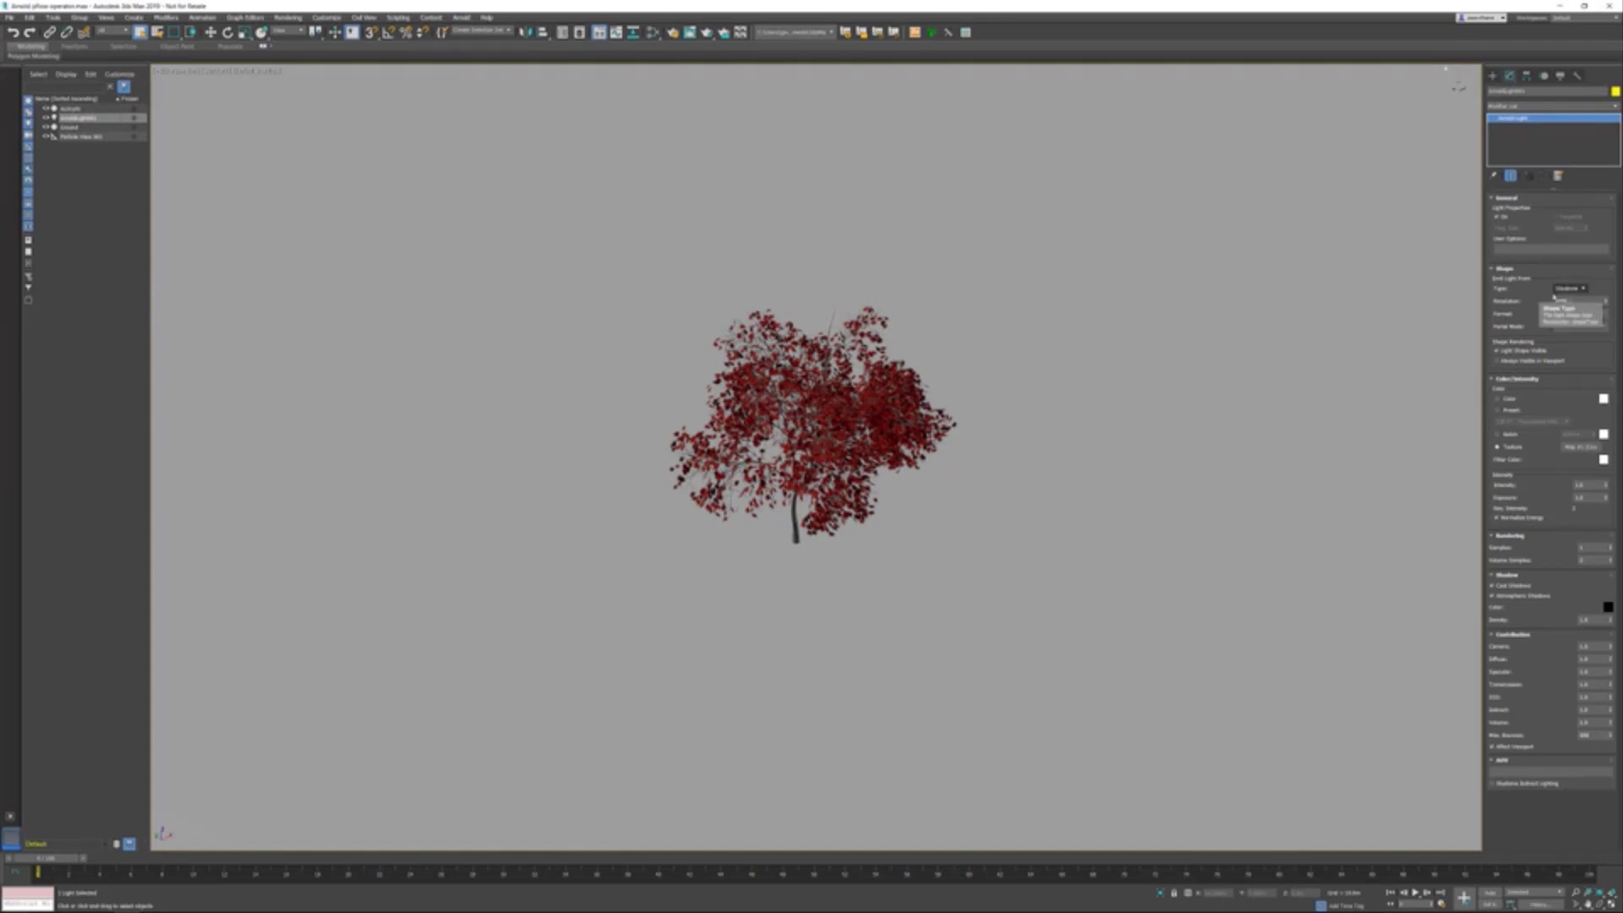
{"action": "mouse_move", "coordinate": [1509, 304]}
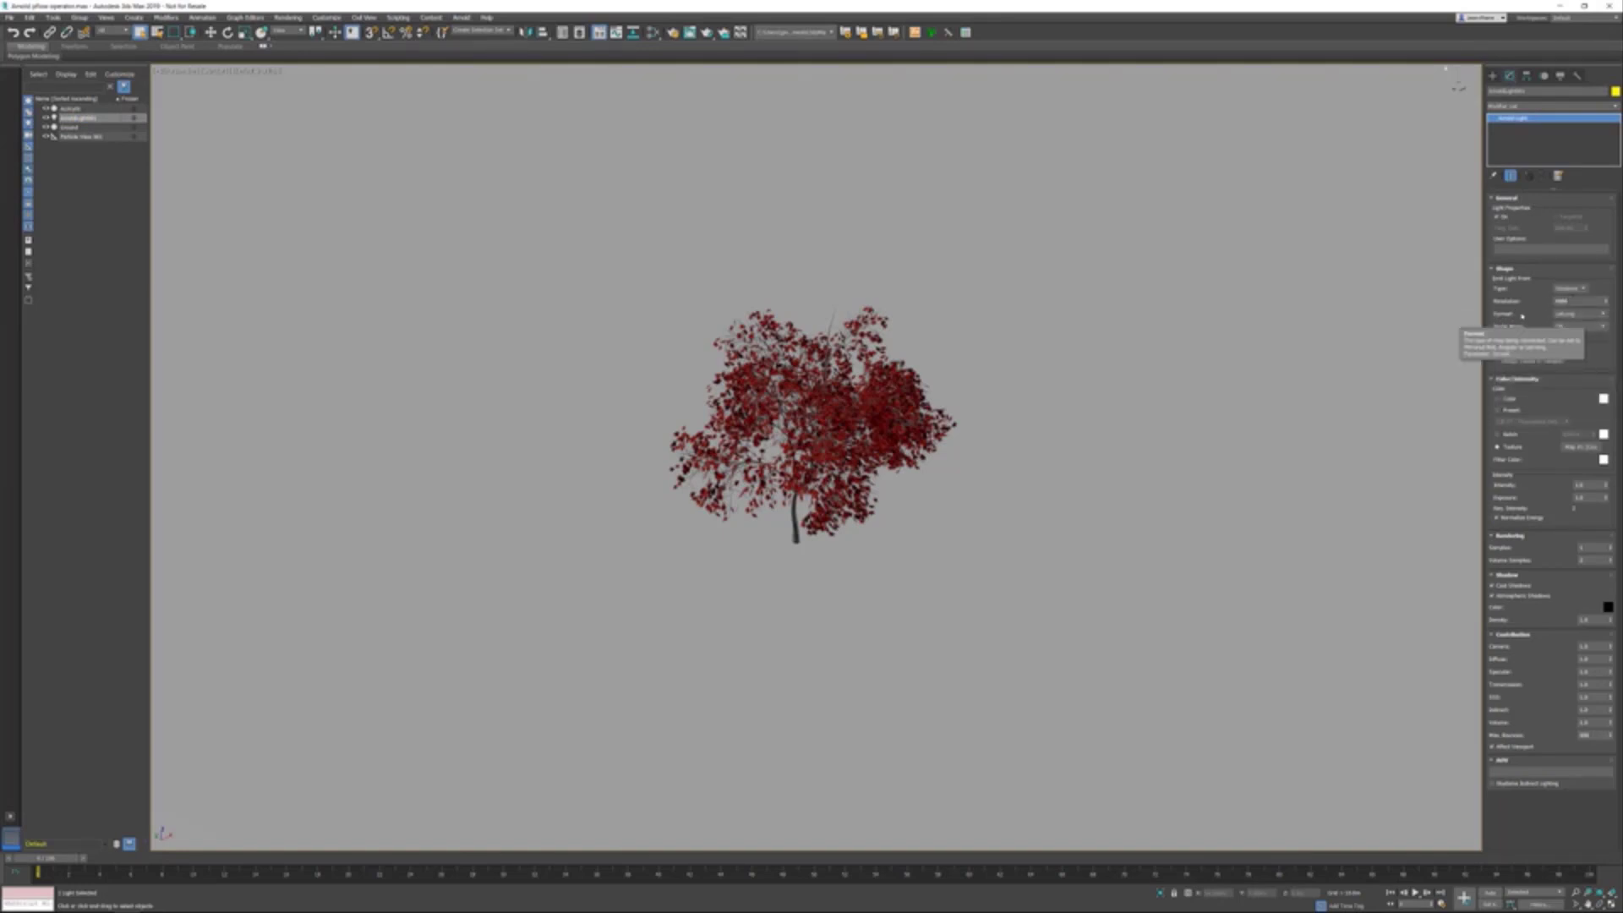
{"action": "left_click", "coordinate": [1577, 314]}
{"action": "left_click", "coordinate": [1569, 342]}
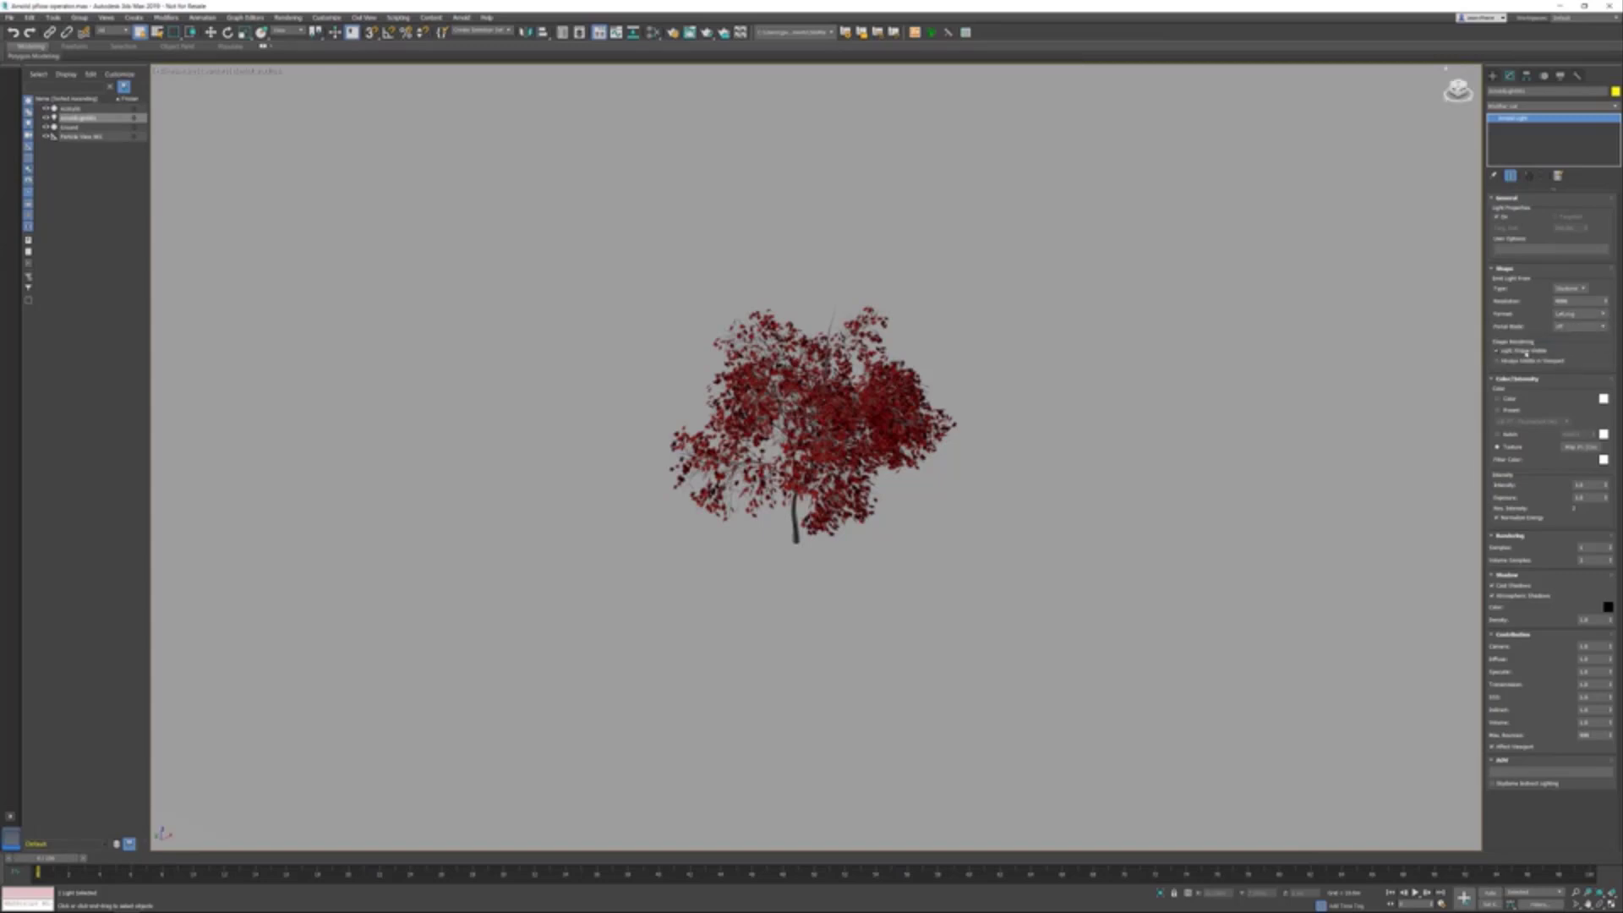
{"action": "mouse_move", "coordinate": [1525, 353]}
{"action": "left_click", "coordinate": [652, 32]}
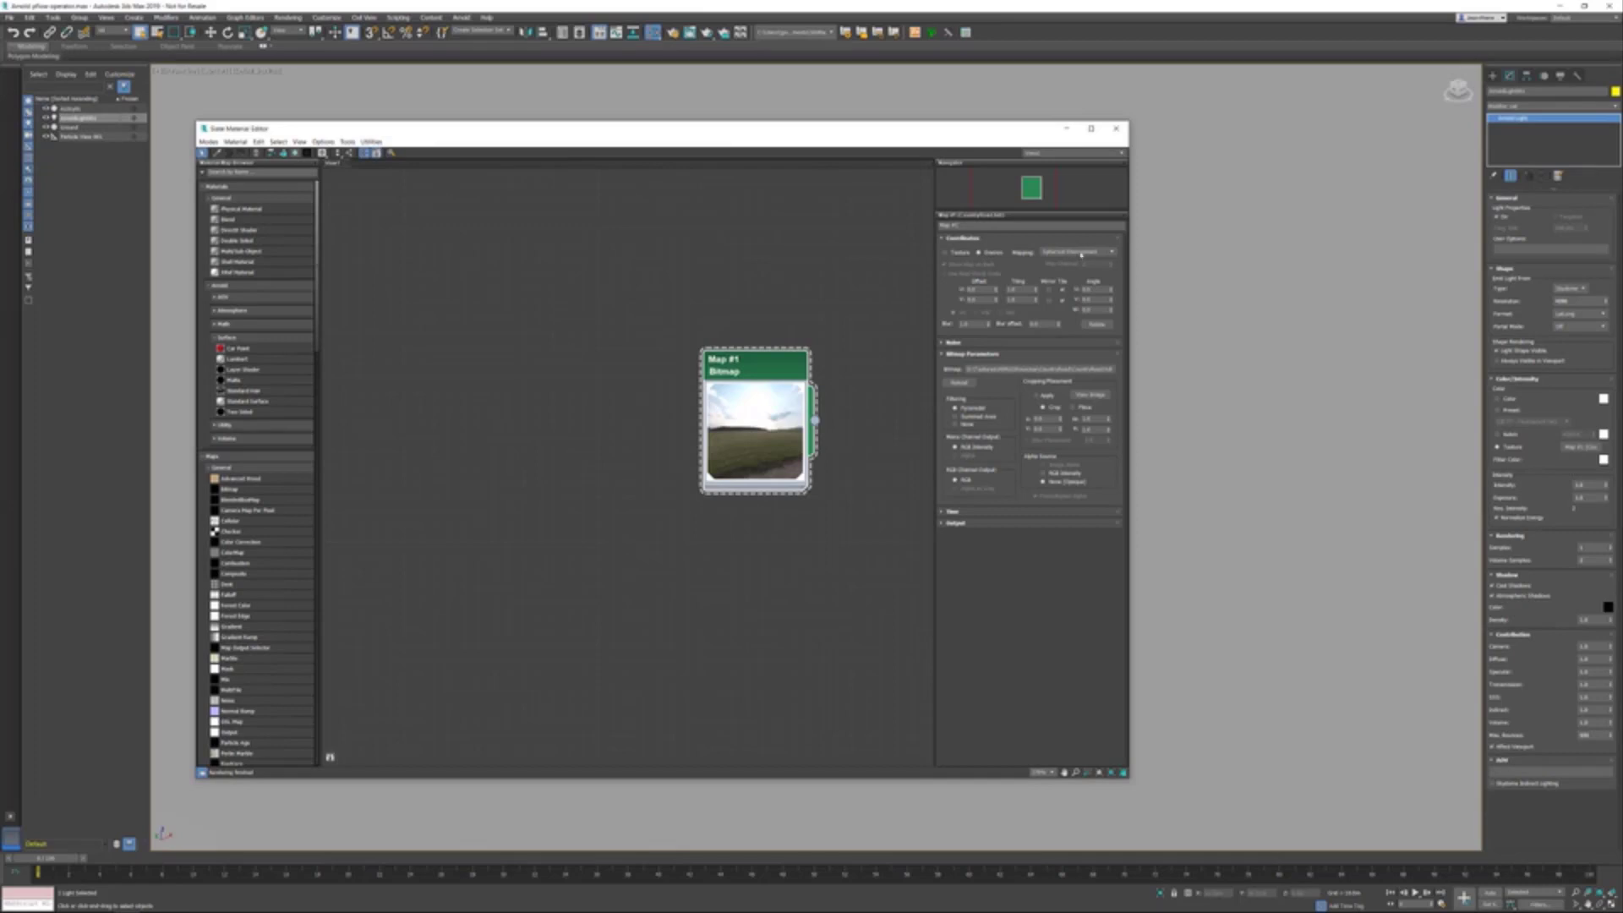
{"action": "left_click", "coordinate": [1116, 128]}
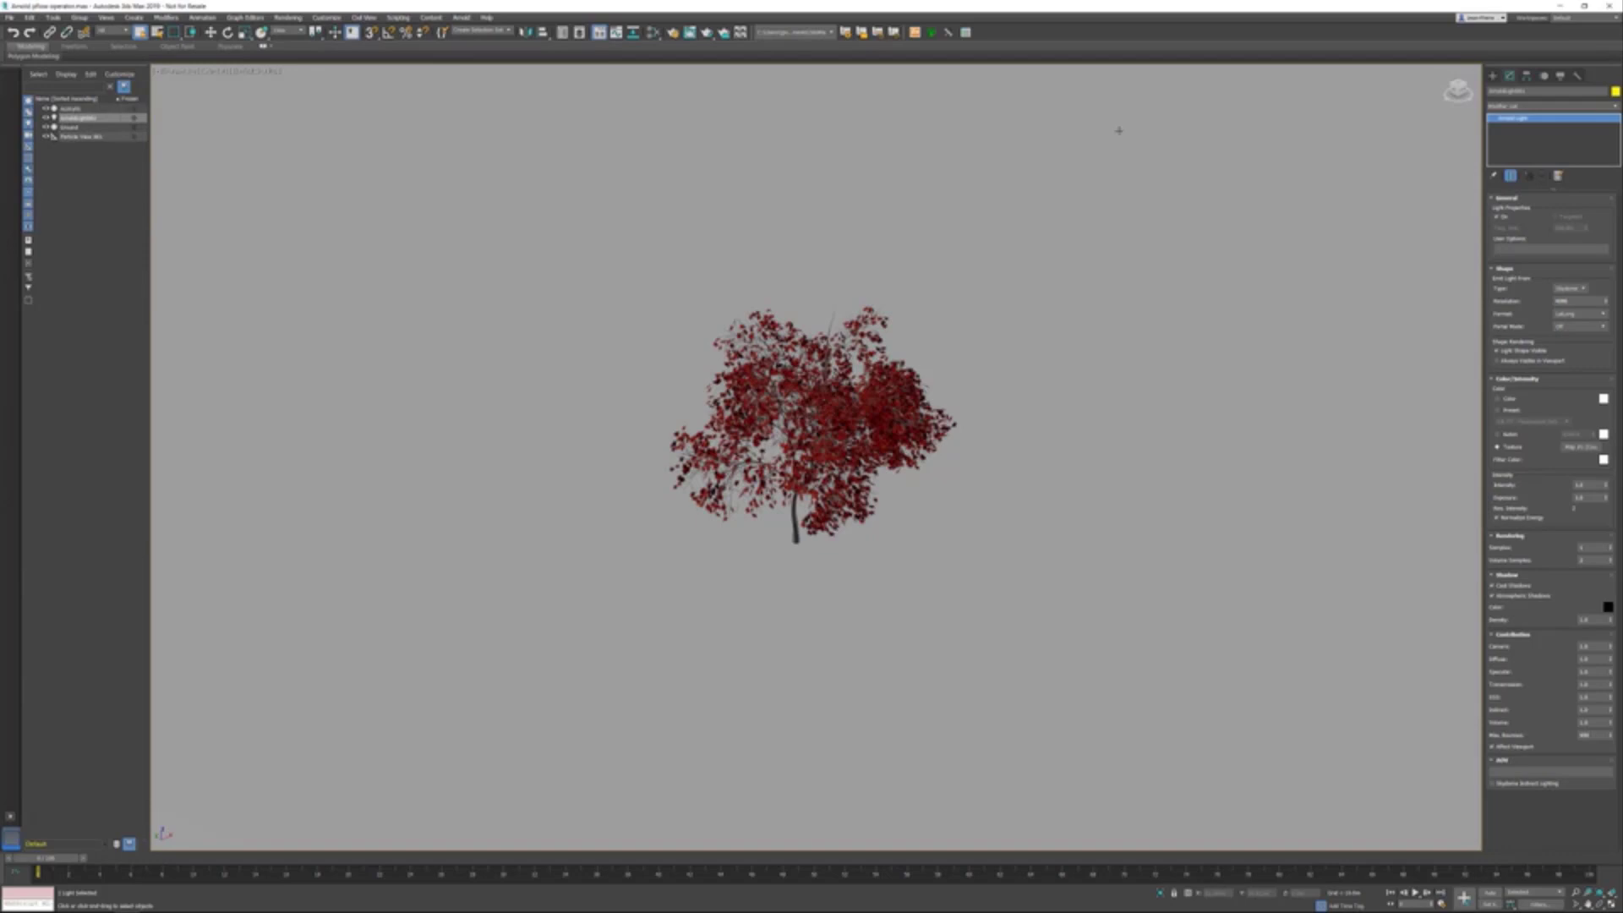
Open Particle View, add a Standard Flow, move Event 001 lower, and select Birth 001
{"action": "key", "text": "6"}
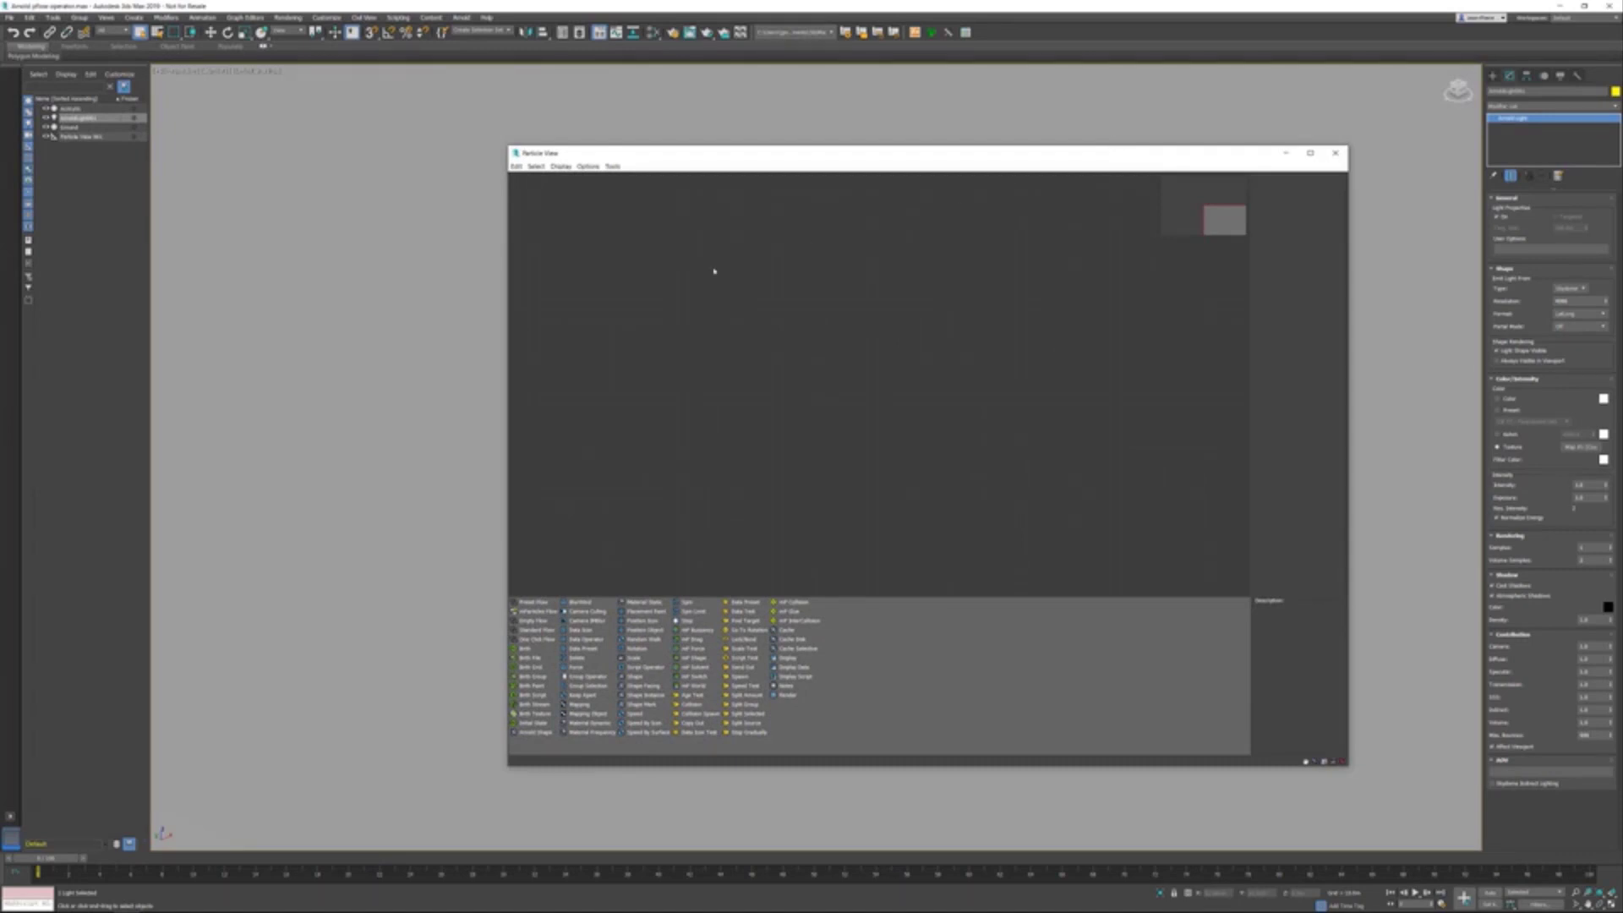
{"action": "left_click", "coordinate": [537, 630]}
{"action": "left_click_drag", "start_coordinate": [538, 630], "coordinate": [648, 302]}
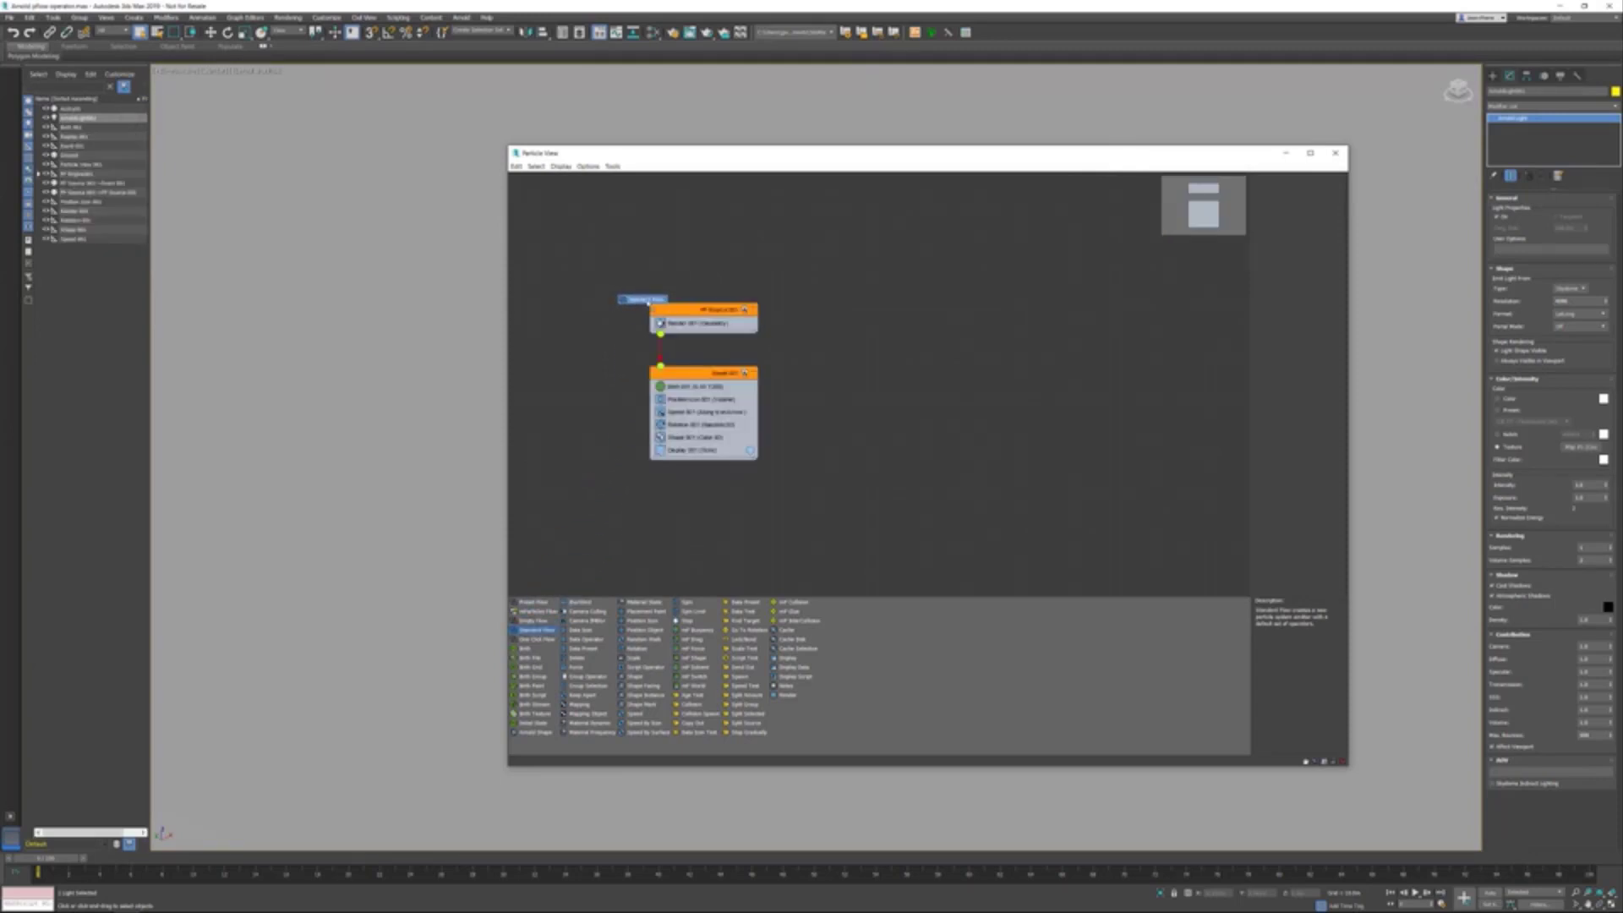
{"action": "left_click_drag", "start_coordinate": [690, 374], "coordinate": [733, 395]}
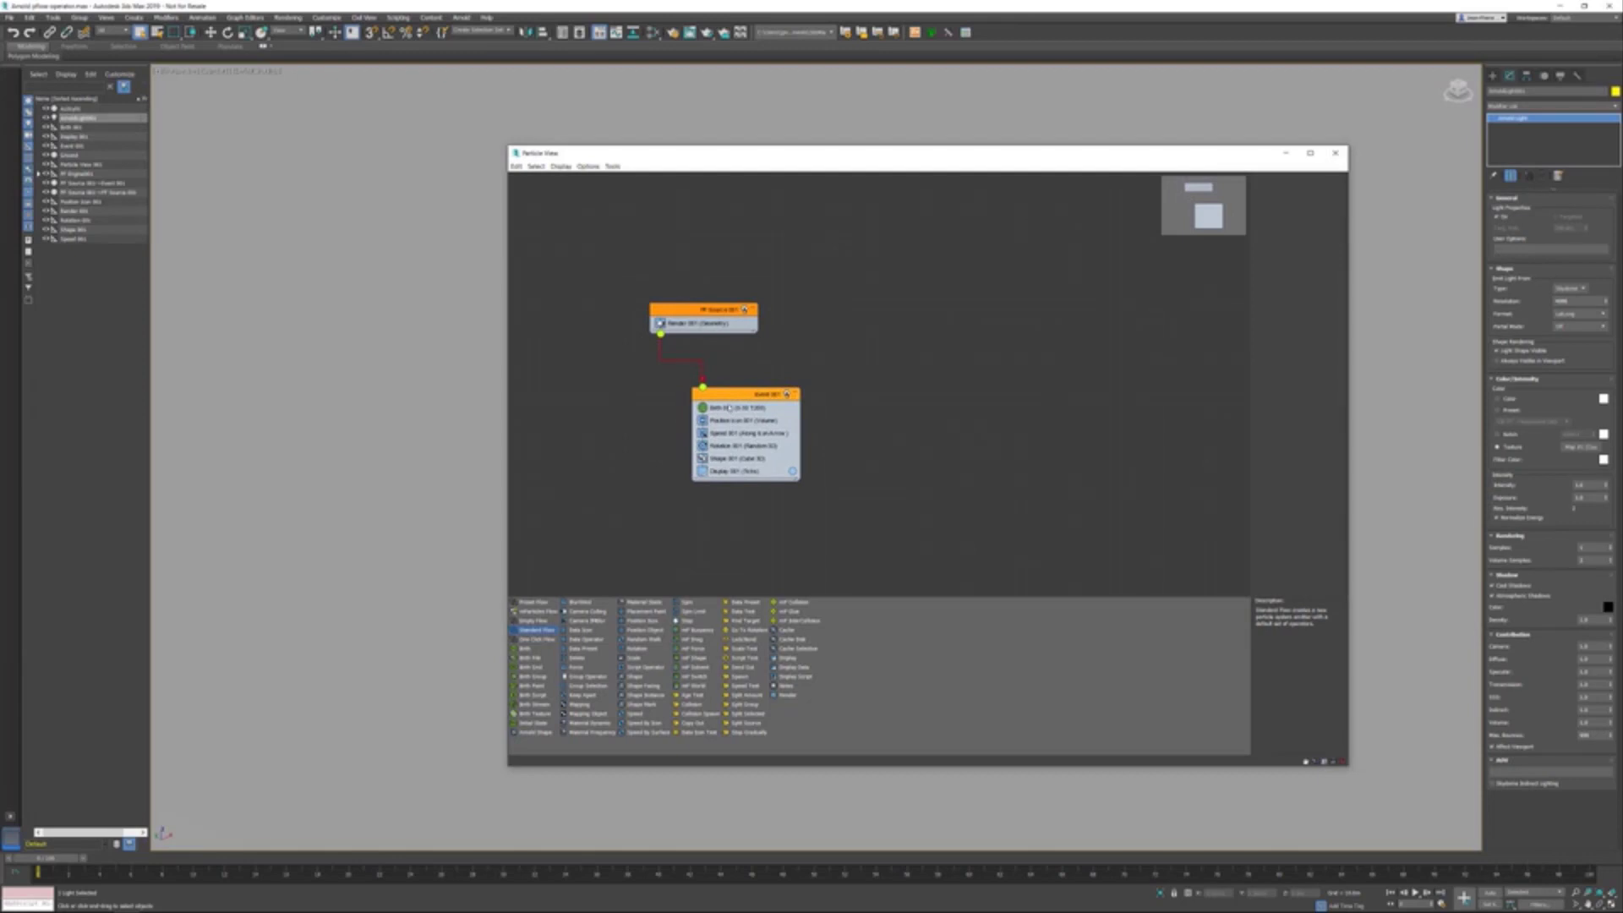
{"action": "left_click", "coordinate": [729, 408]}
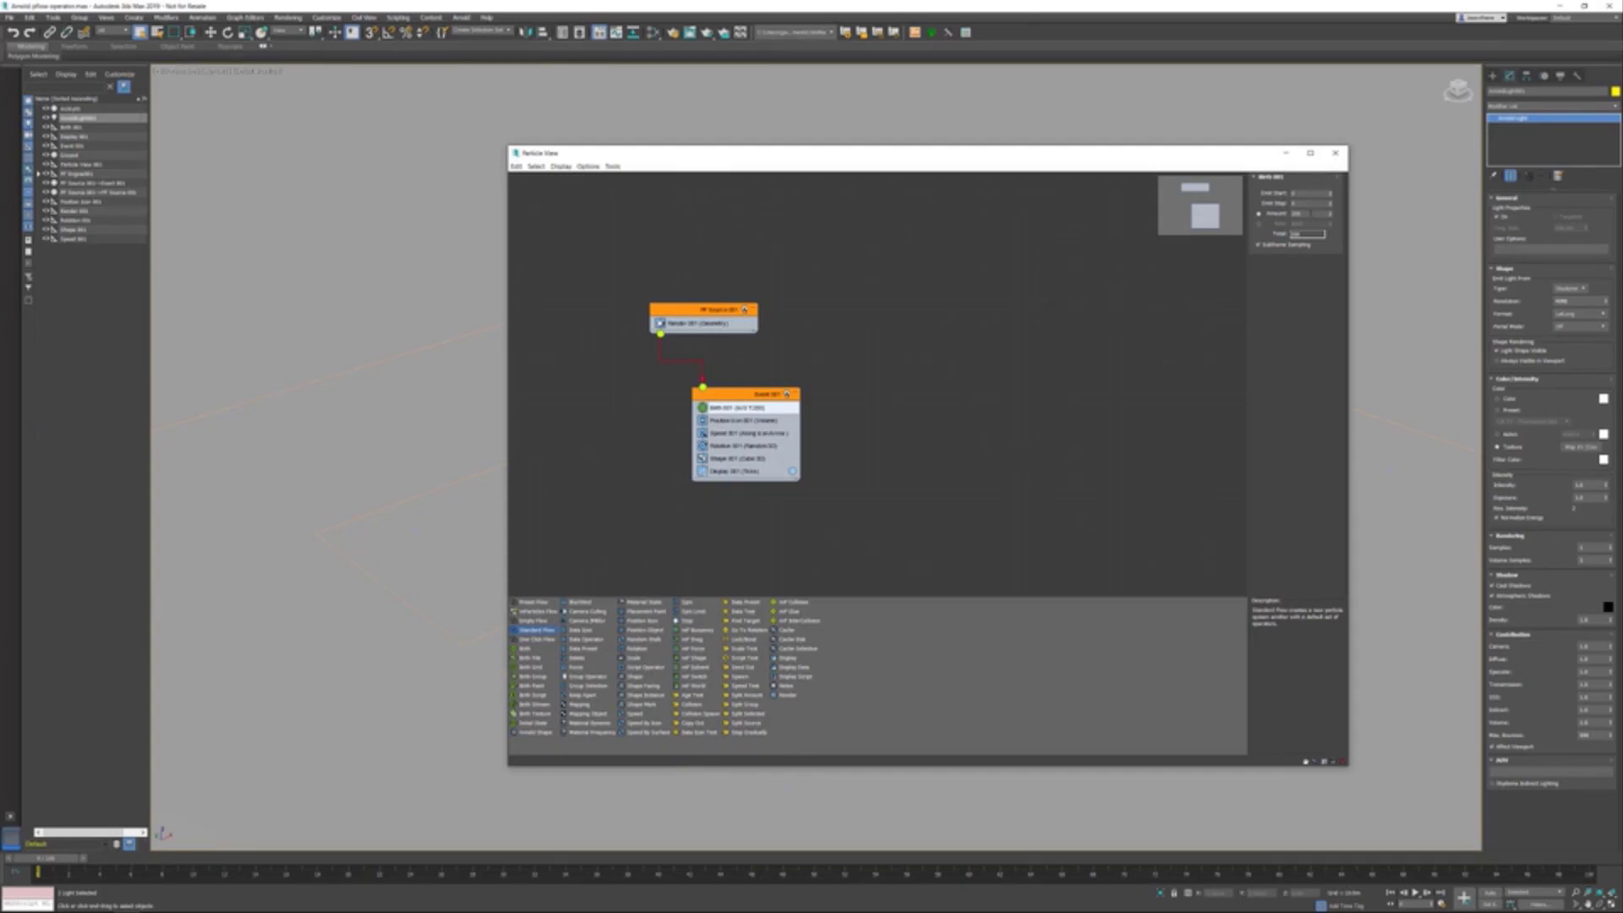
Replace Position Icon 001 with Position Object and add Ground as its emitter object
{"action": "double_click", "coordinate": [1310, 213]}
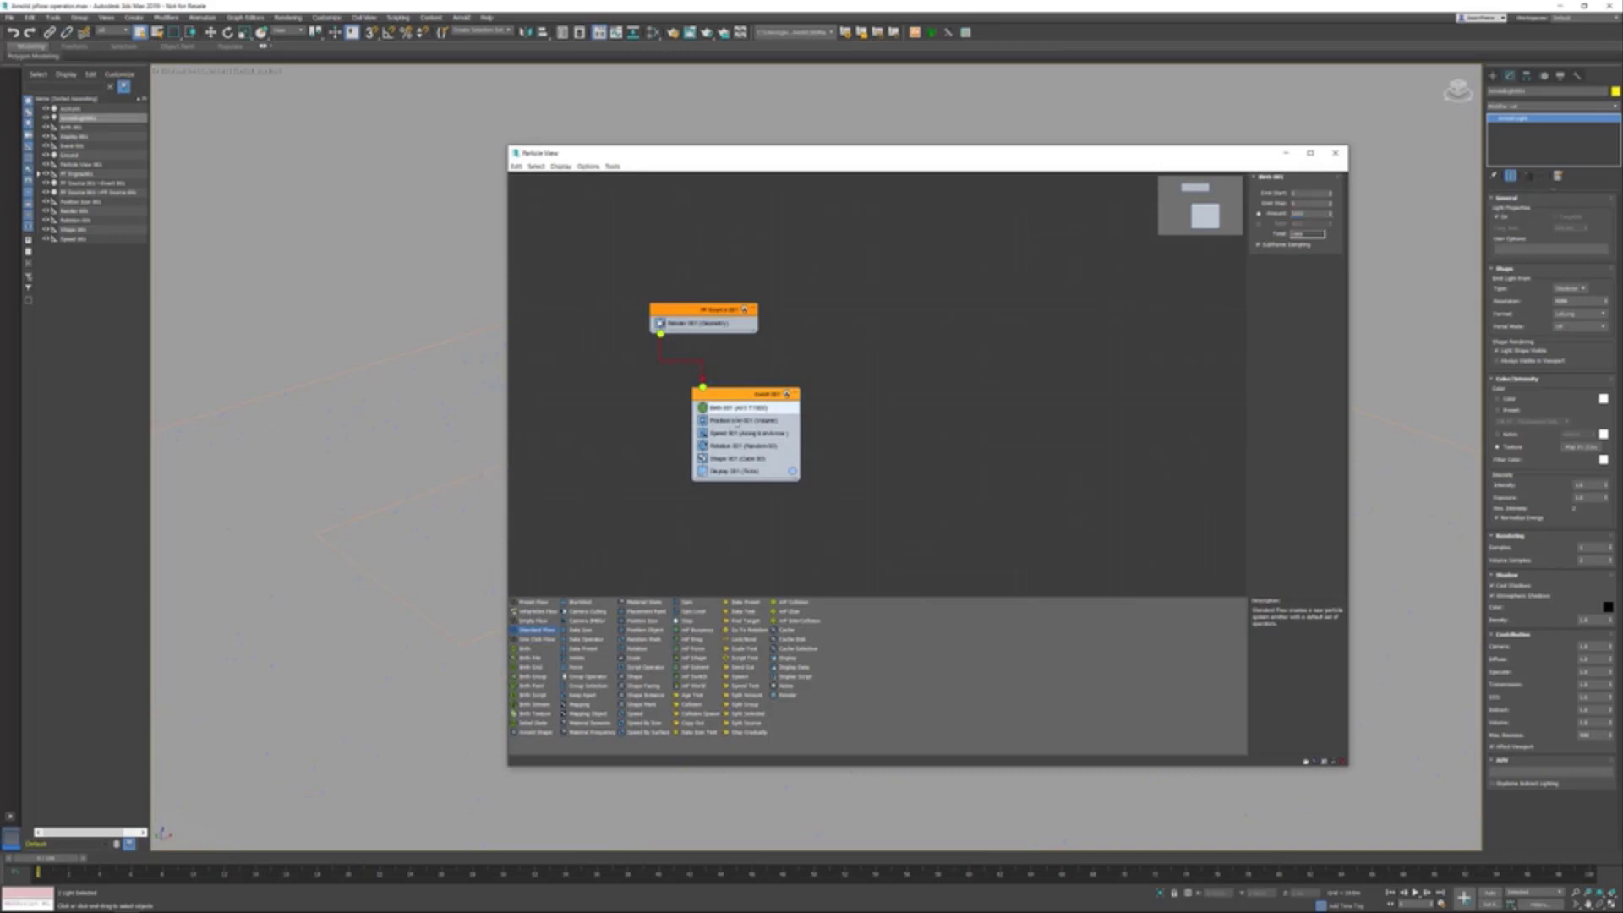
{"action": "left_click", "coordinate": [736, 420]}
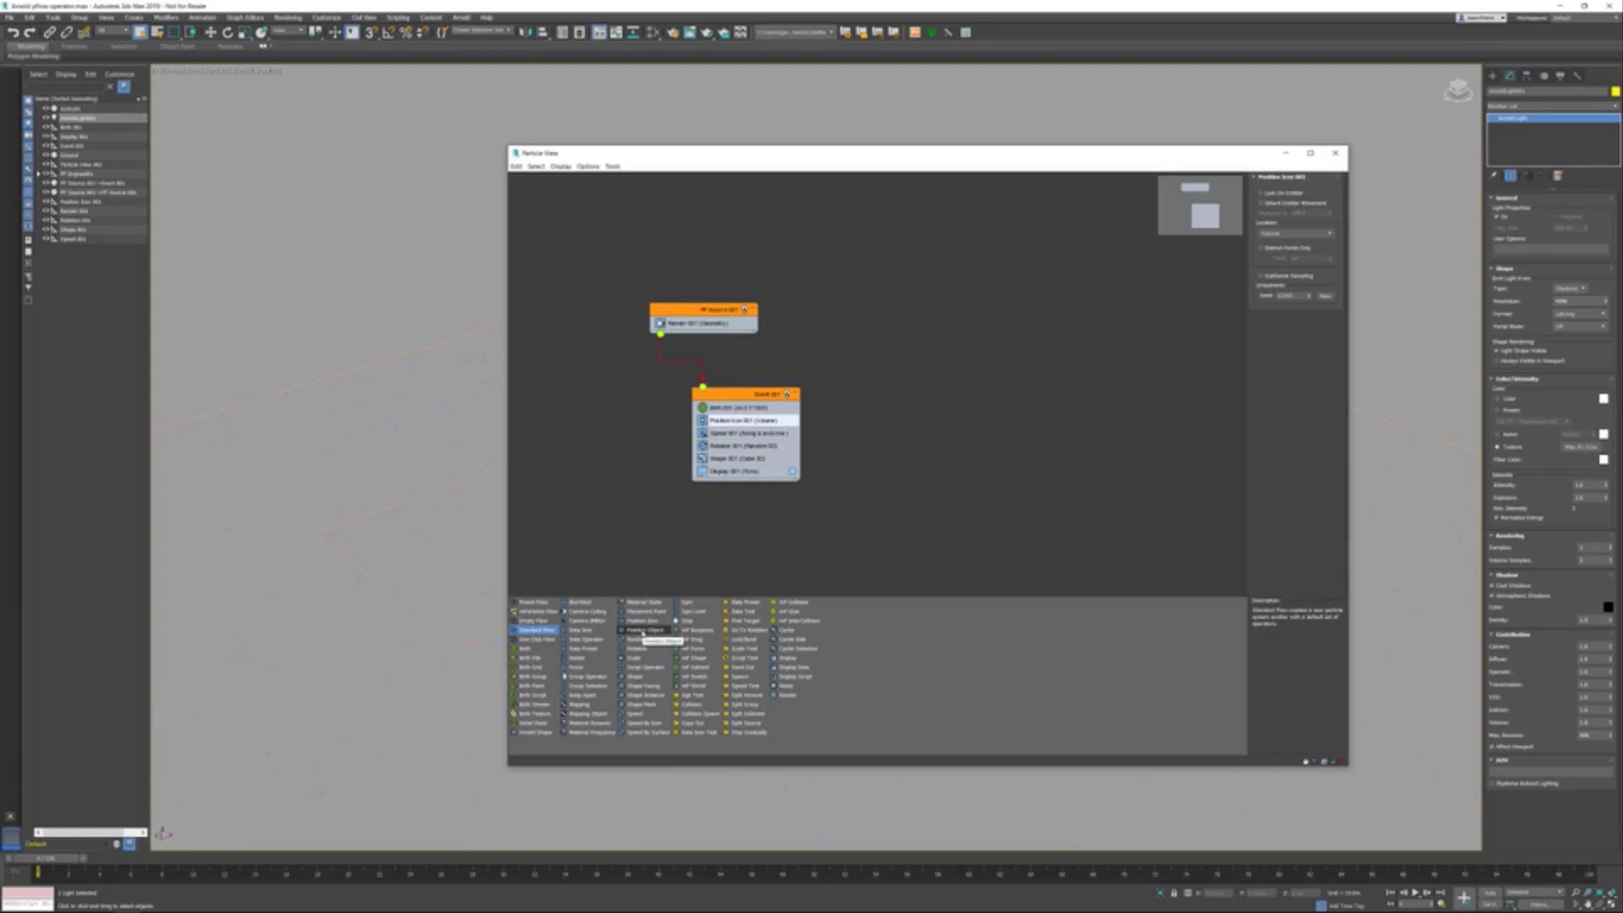
{"action": "mouse_move", "coordinate": [643, 630]}
{"action": "left_mouse_down"}
{"action": "mouse_move", "coordinate": [699, 577]}
{"action": "mouse_move", "coordinate": [753, 425]}
{"action": "left_mouse_up"}
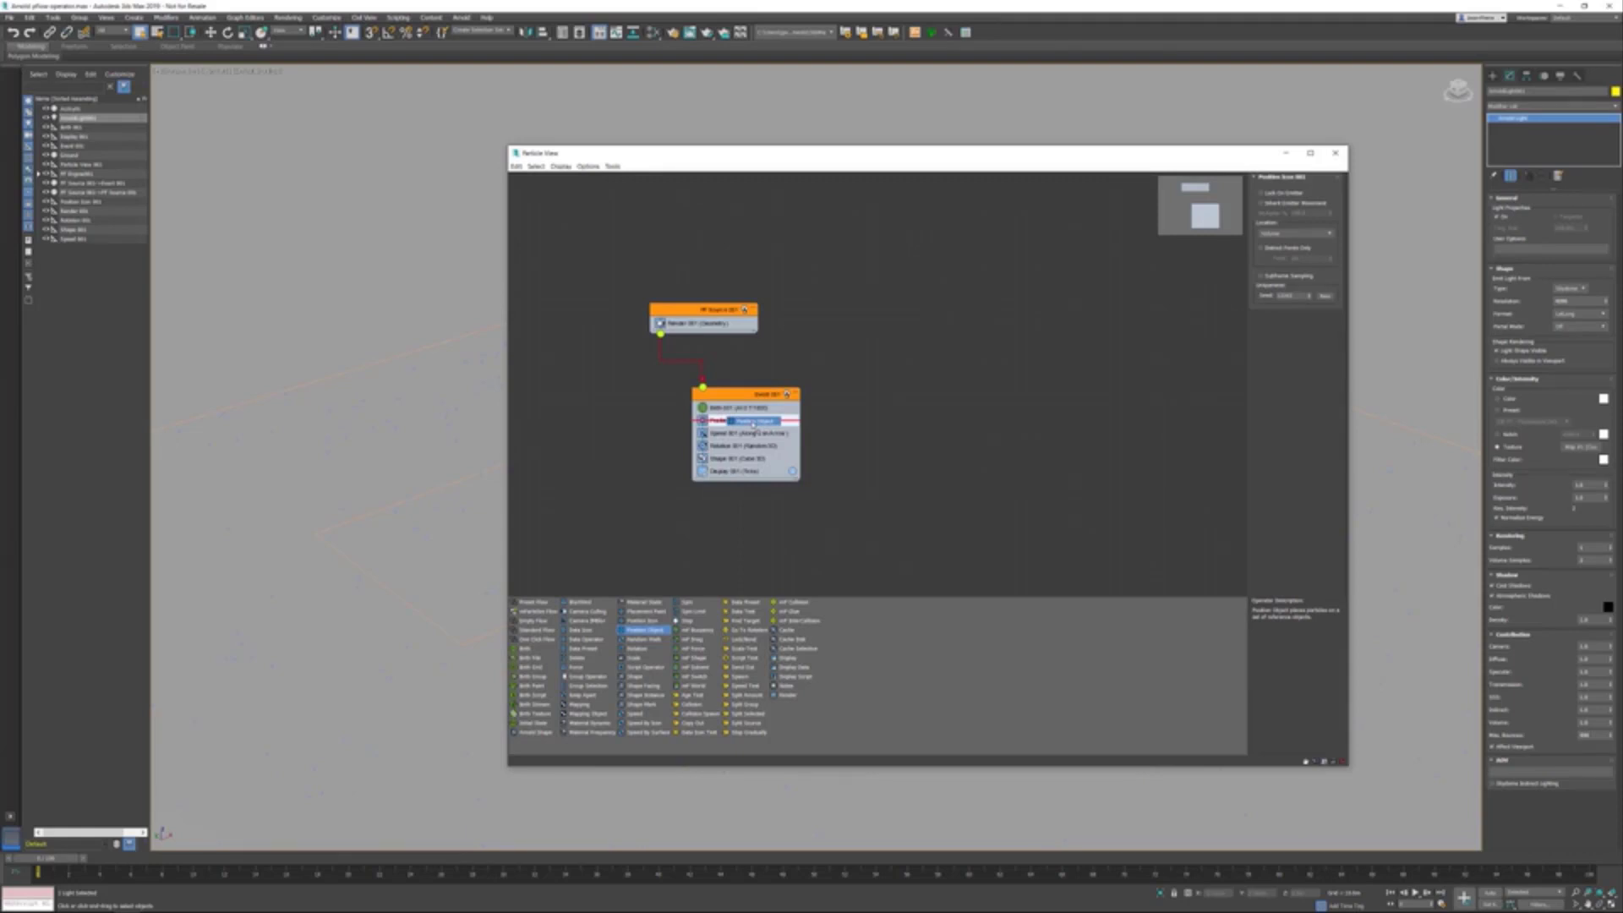
{"action": "left_click_drag", "start_coordinate": [754, 424], "coordinate": [753, 425]}
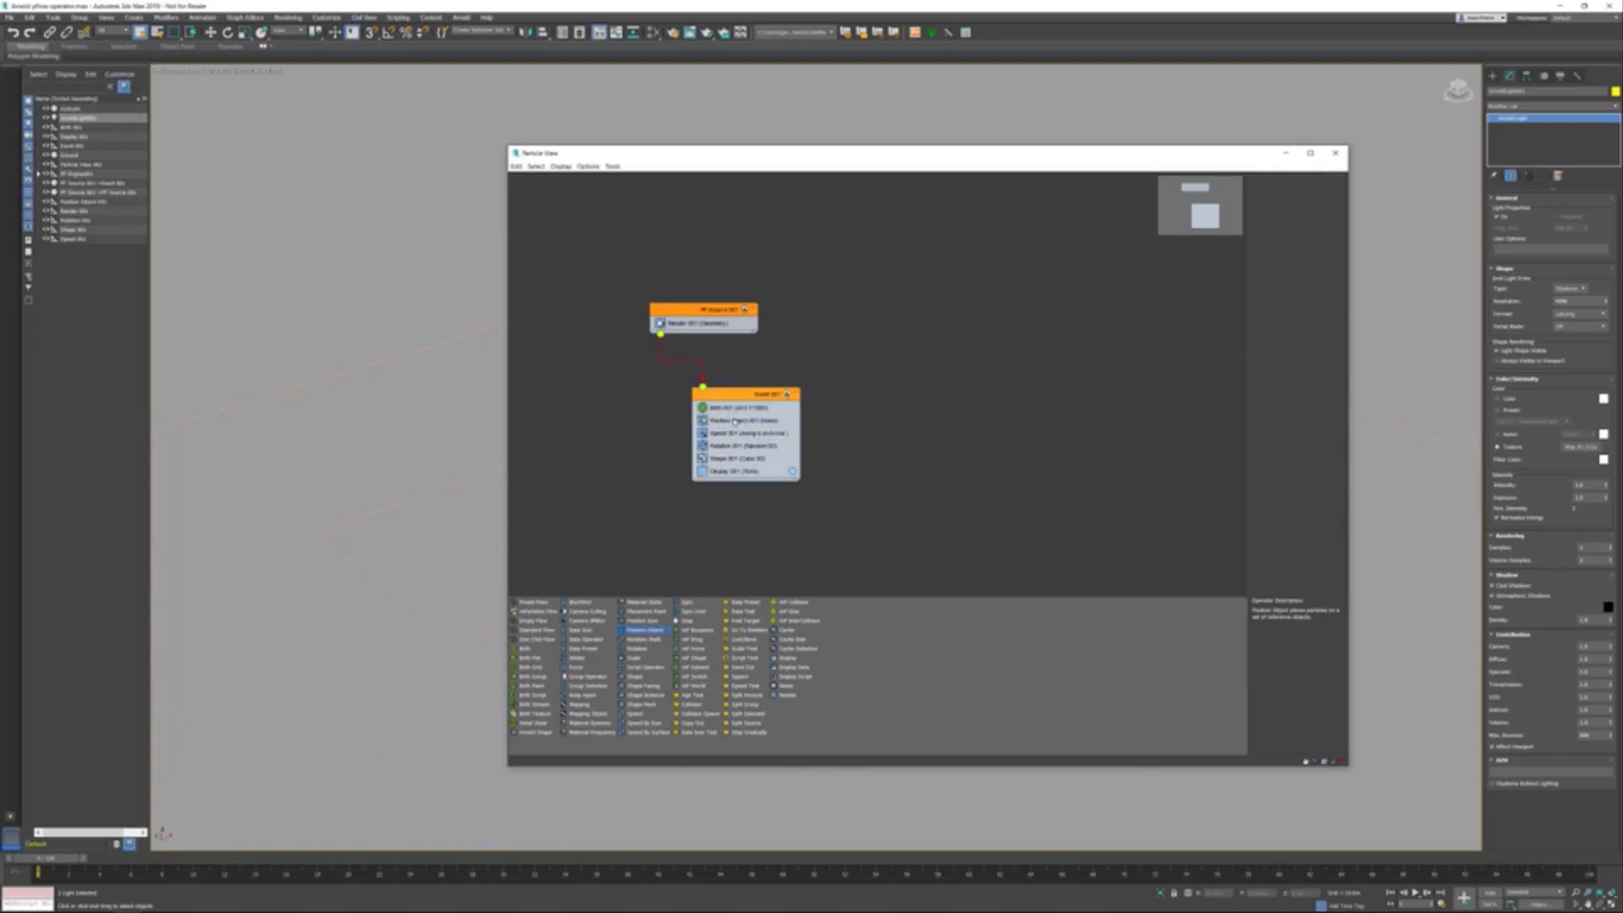
{"action": "left_click", "coordinate": [735, 421]}
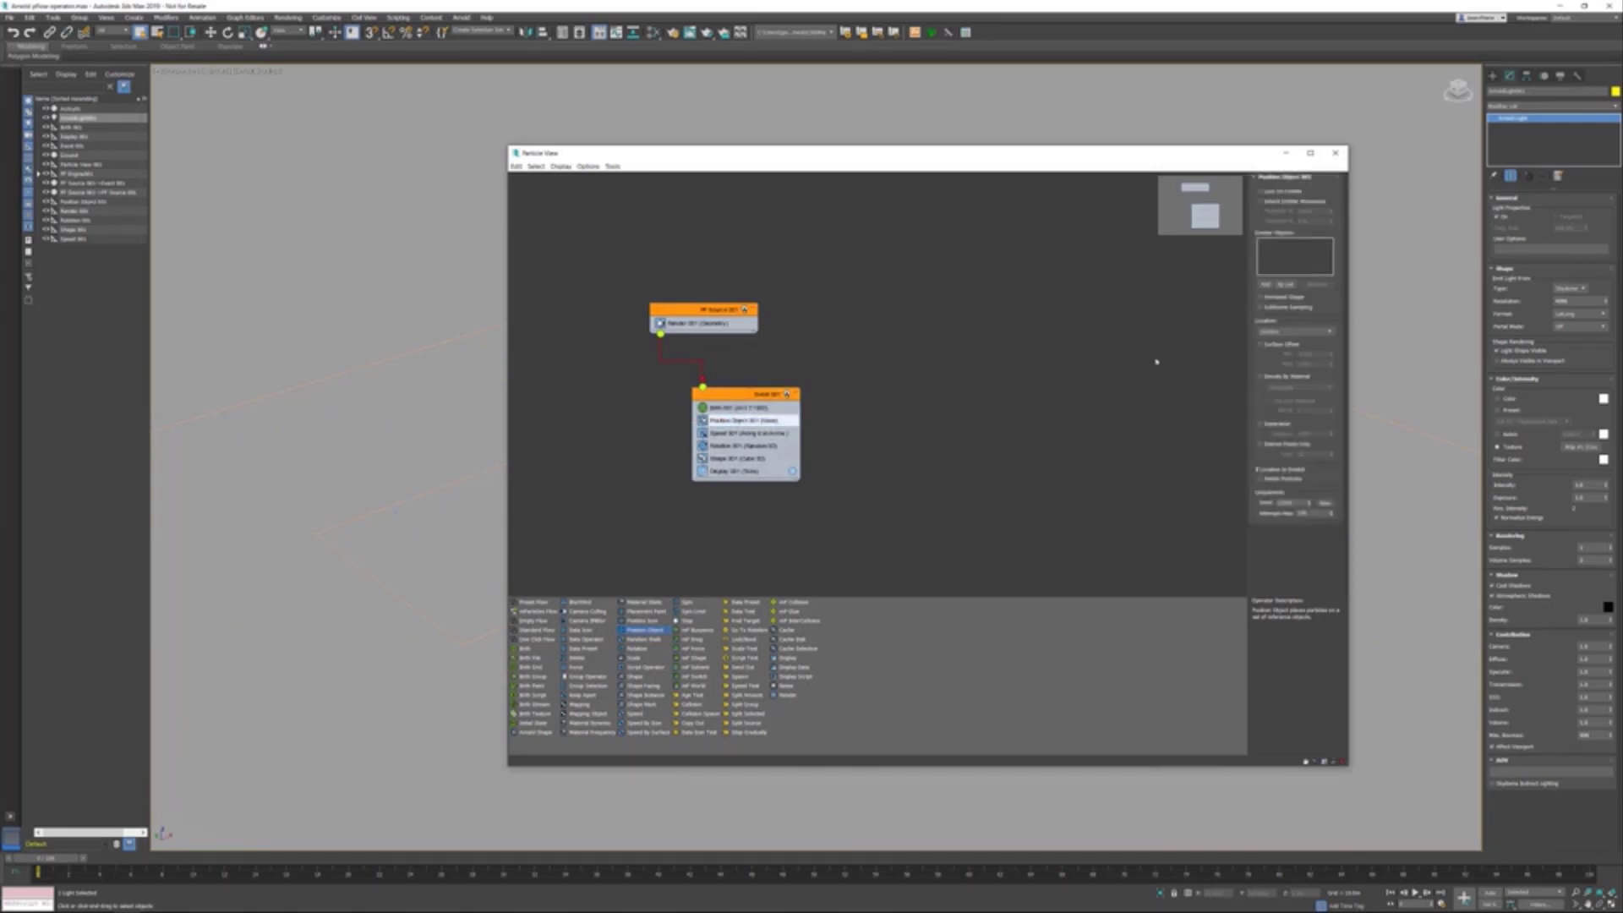
{"action": "left_click", "coordinate": [1265, 284]}
{"action": "left_click", "coordinate": [440, 282]}
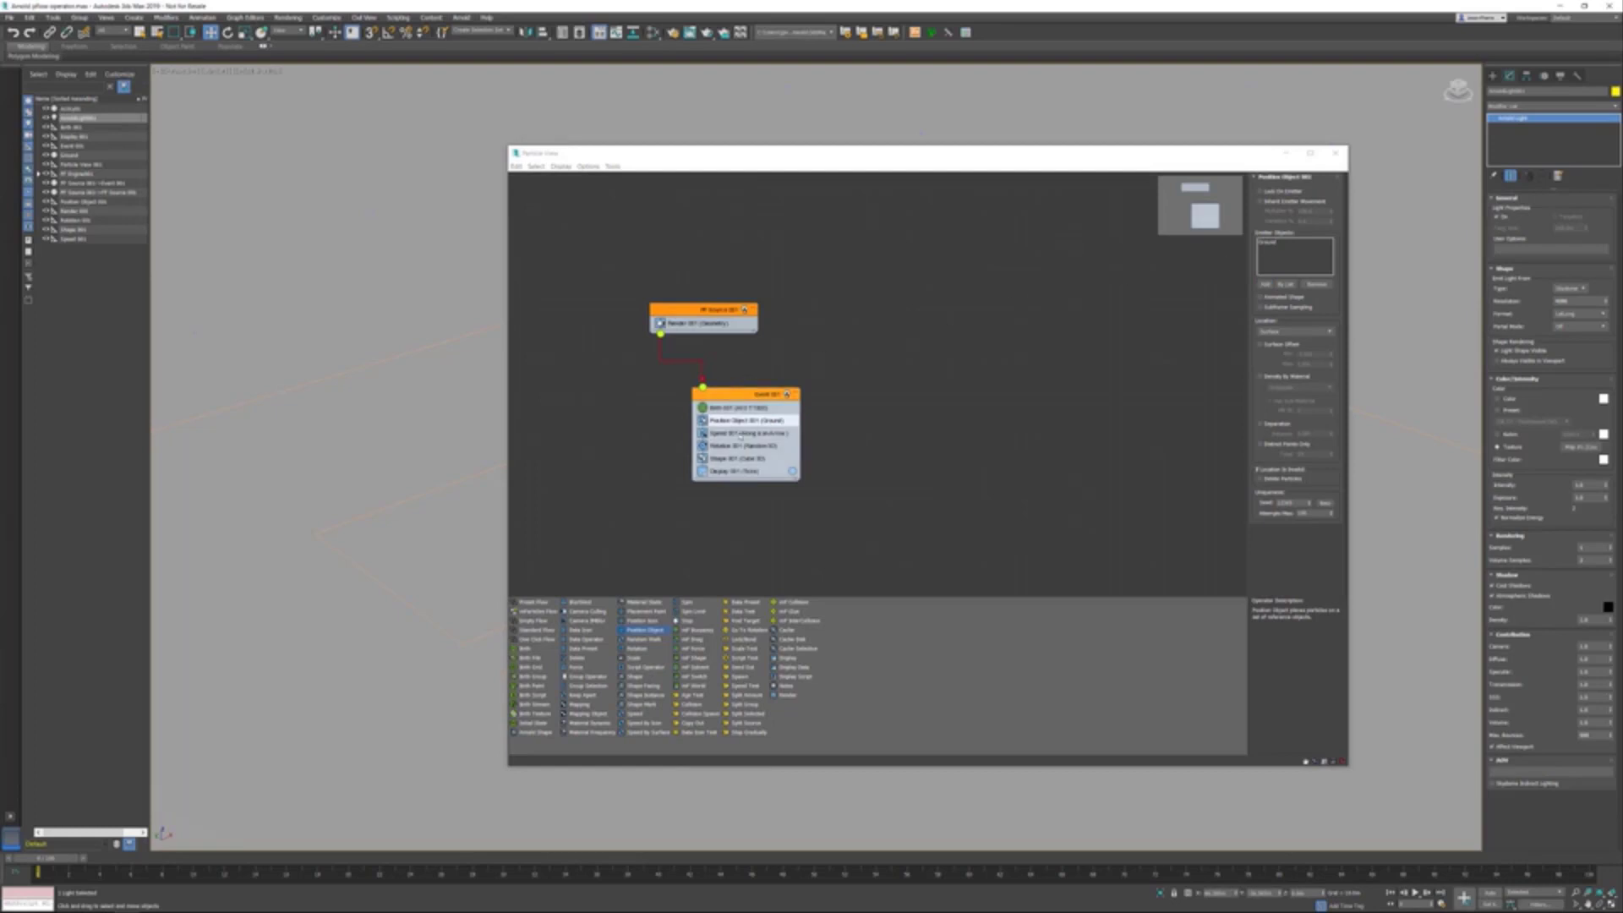
{"action": "left_click", "coordinate": [741, 434]}
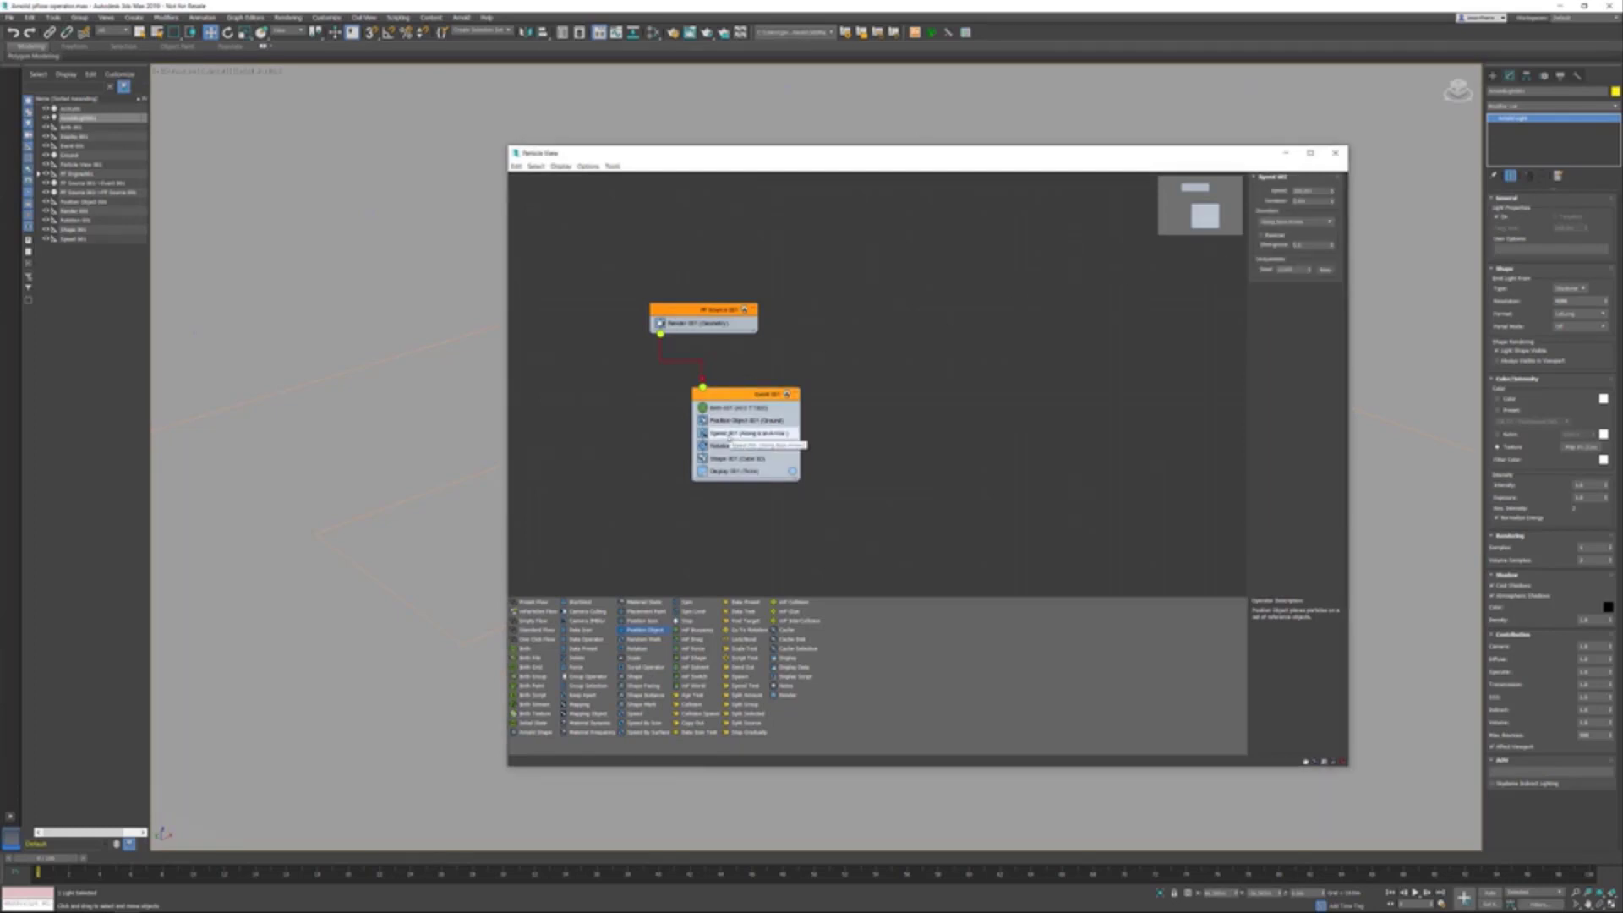
Delete the Speed 001 operator from Event 001
{"action": "right_click", "coordinate": [729, 438]}
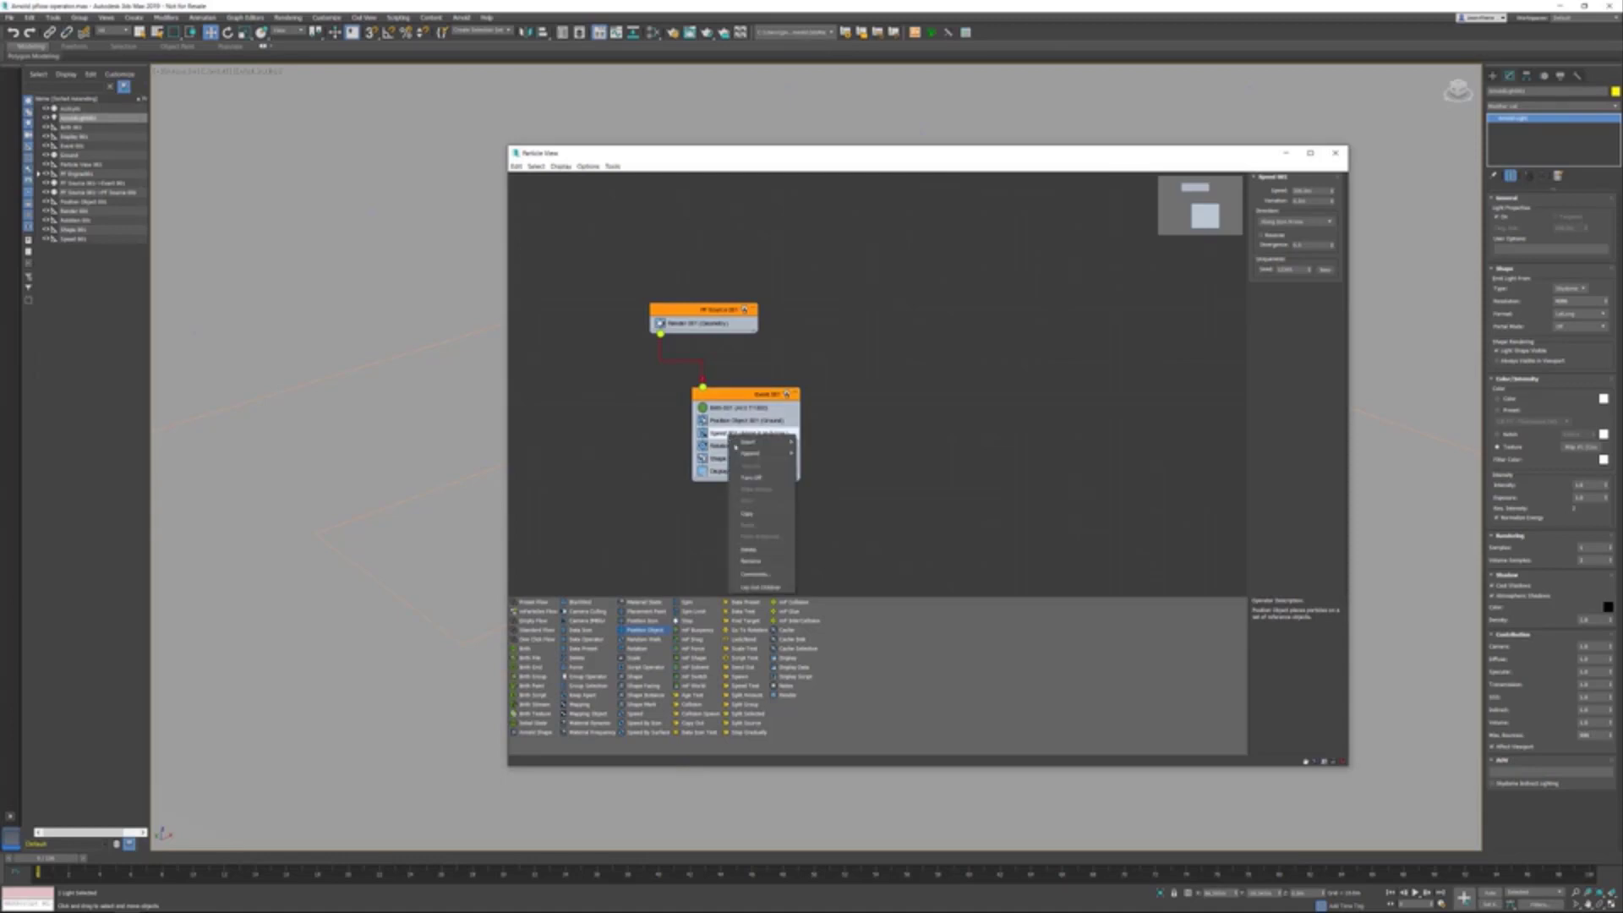
{"action": "left_click", "coordinate": [765, 550]}
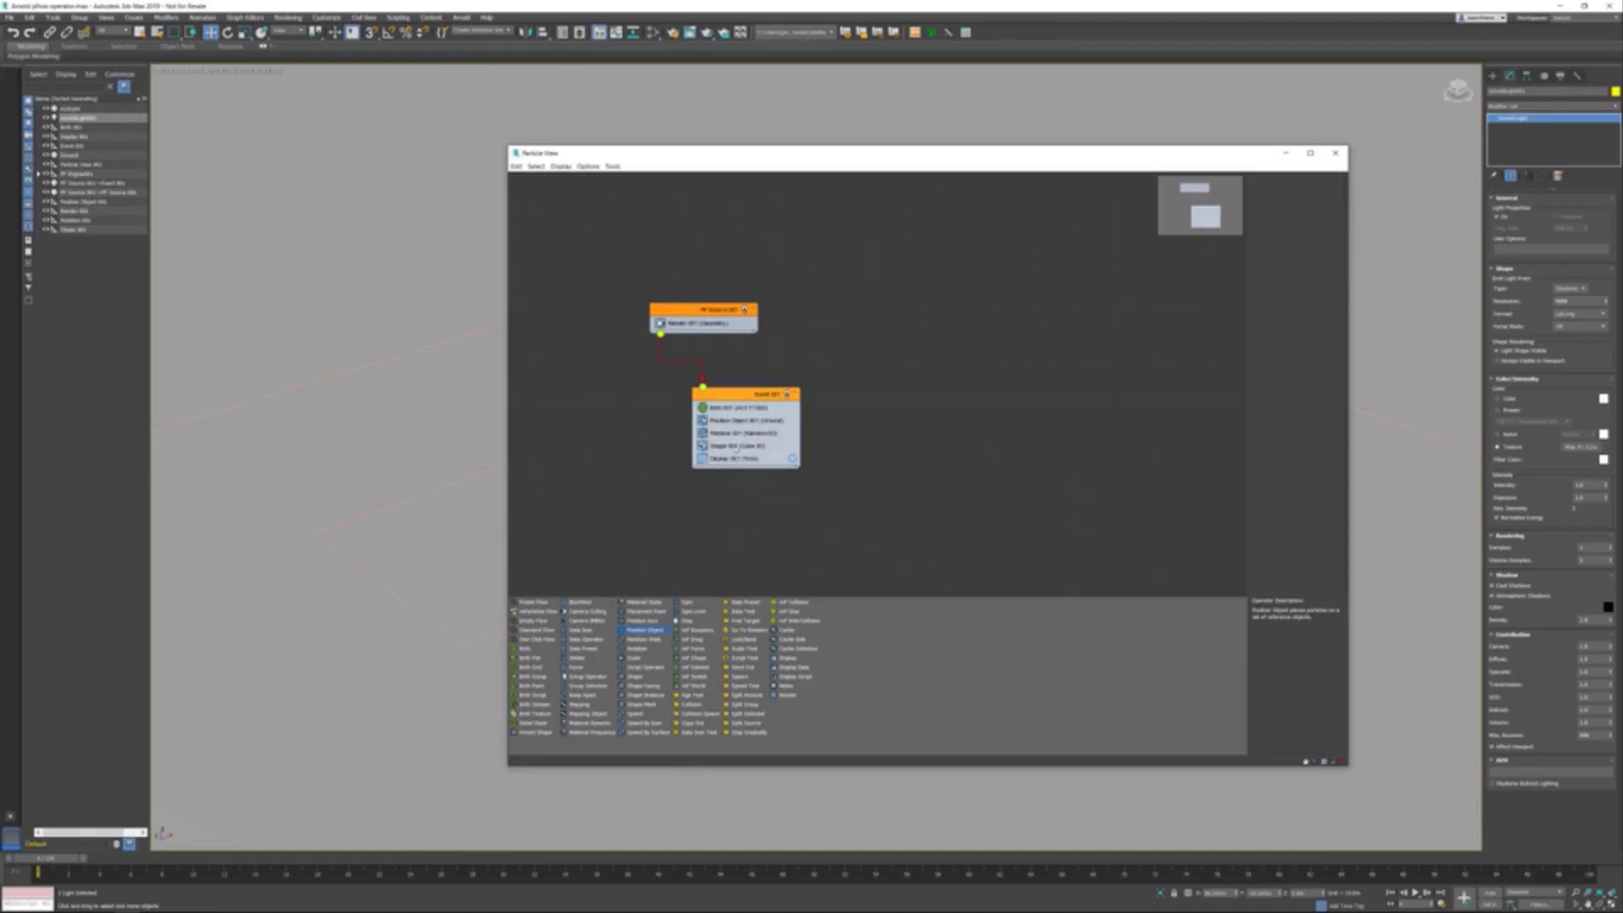
{"action": "left_click", "coordinate": [734, 433]}
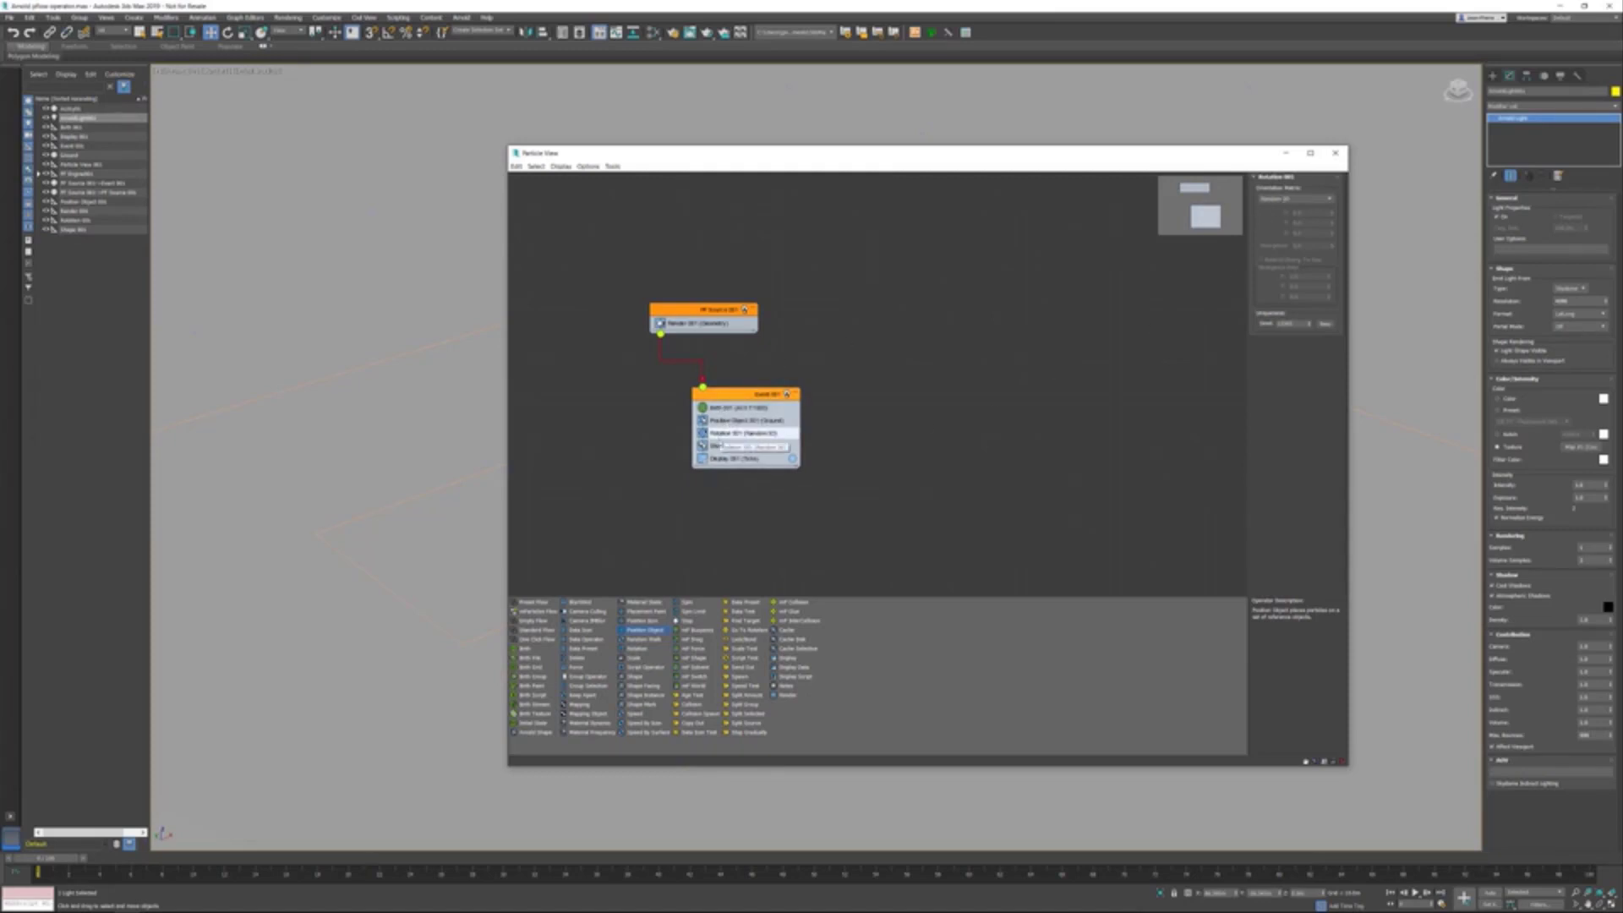
Set Display 001 type to Geometry and shrink Shape 001's size to small cubes
{"action": "left_click", "coordinate": [743, 458]}
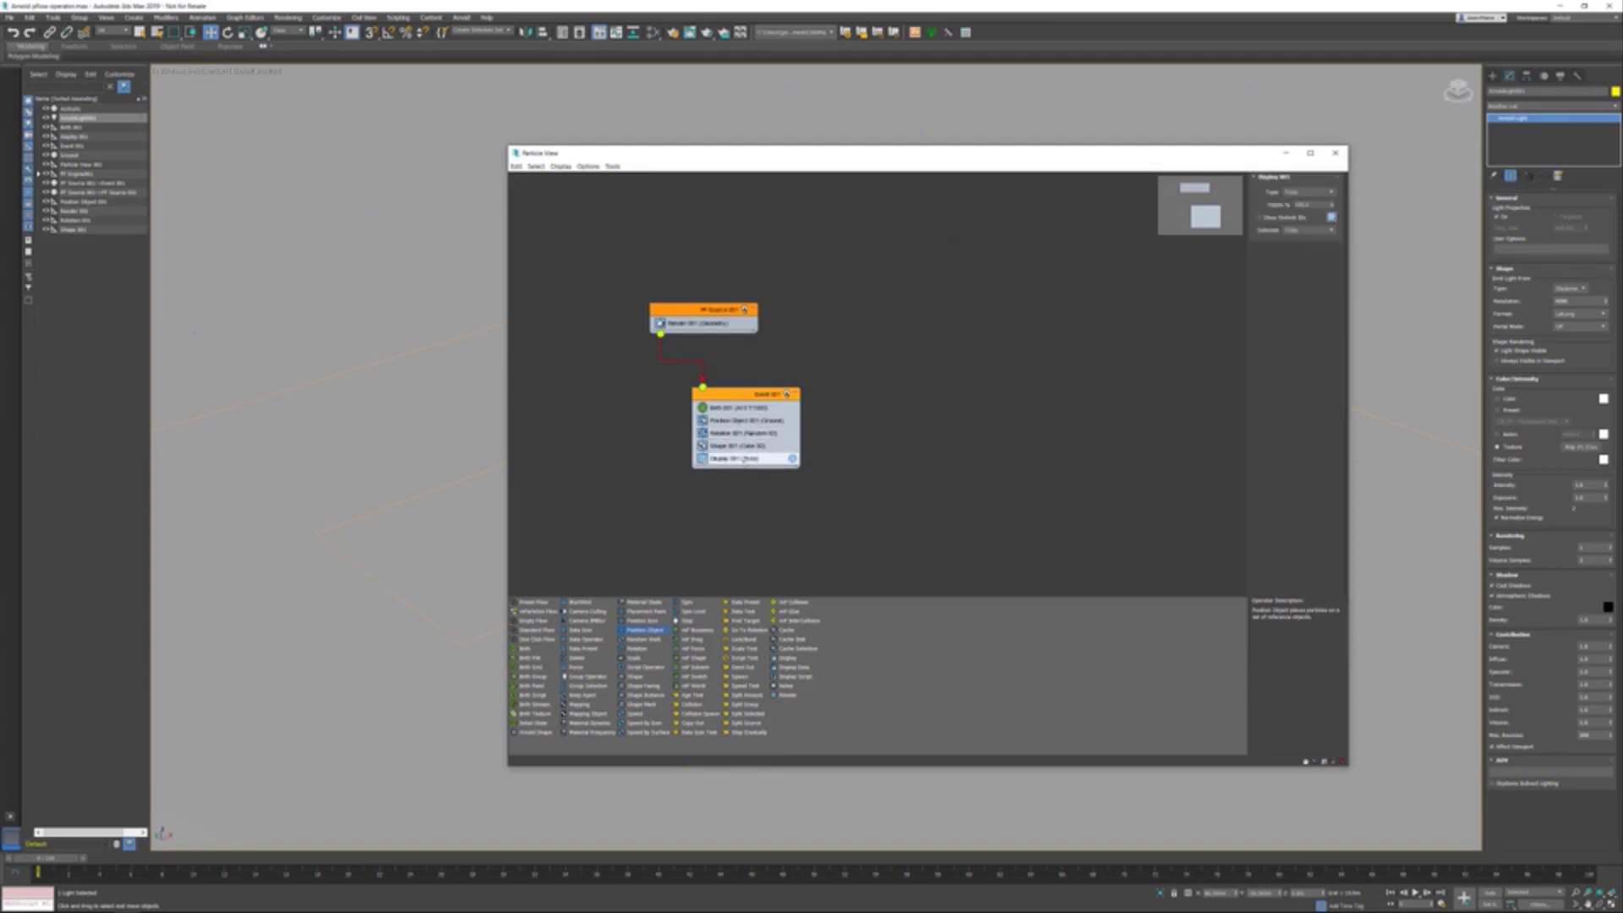
{"action": "left_click", "coordinate": [1308, 193]}
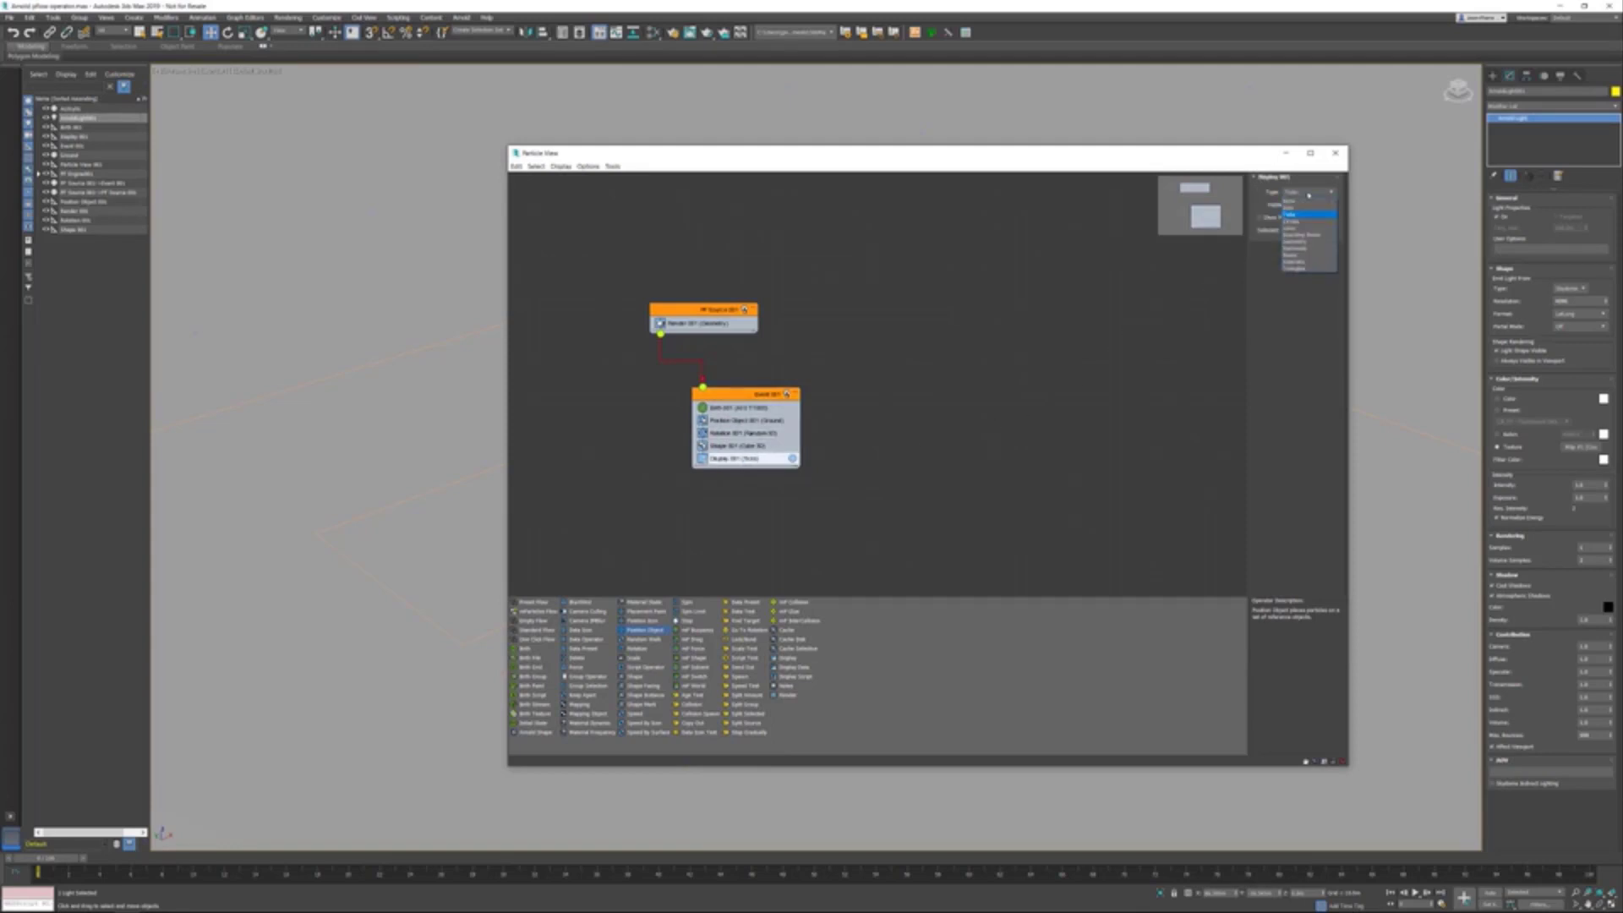
{"action": "left_click", "coordinate": [1308, 194]}
{"action": "left_click", "coordinate": [1308, 194]}
{"action": "left_click", "coordinate": [1302, 243]}
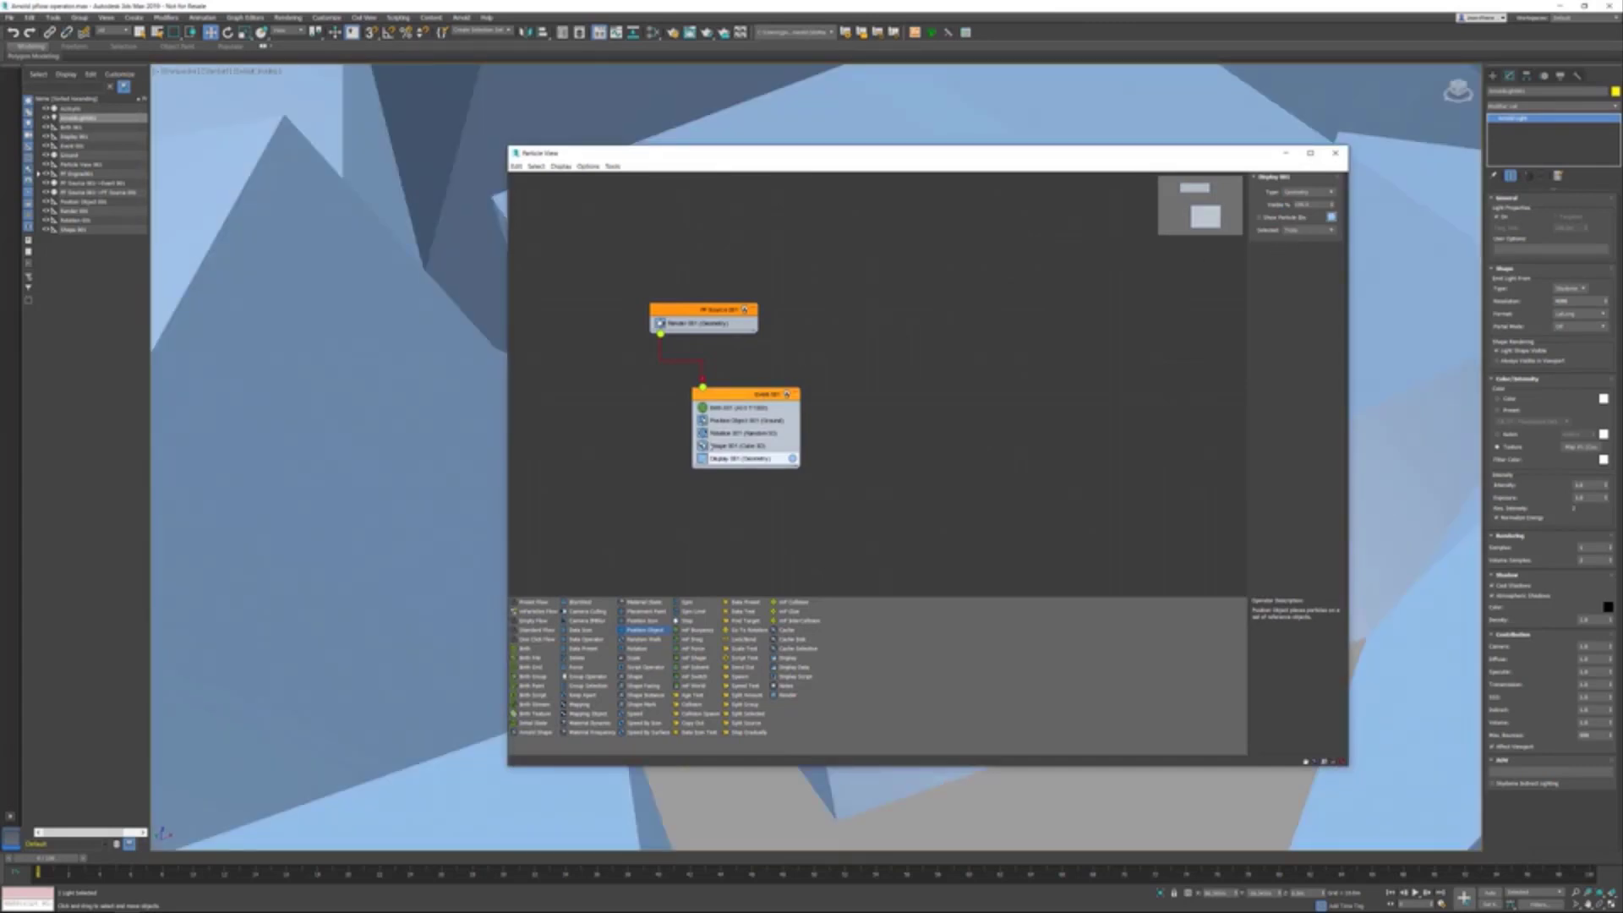
{"action": "left_click", "coordinate": [729, 446]}
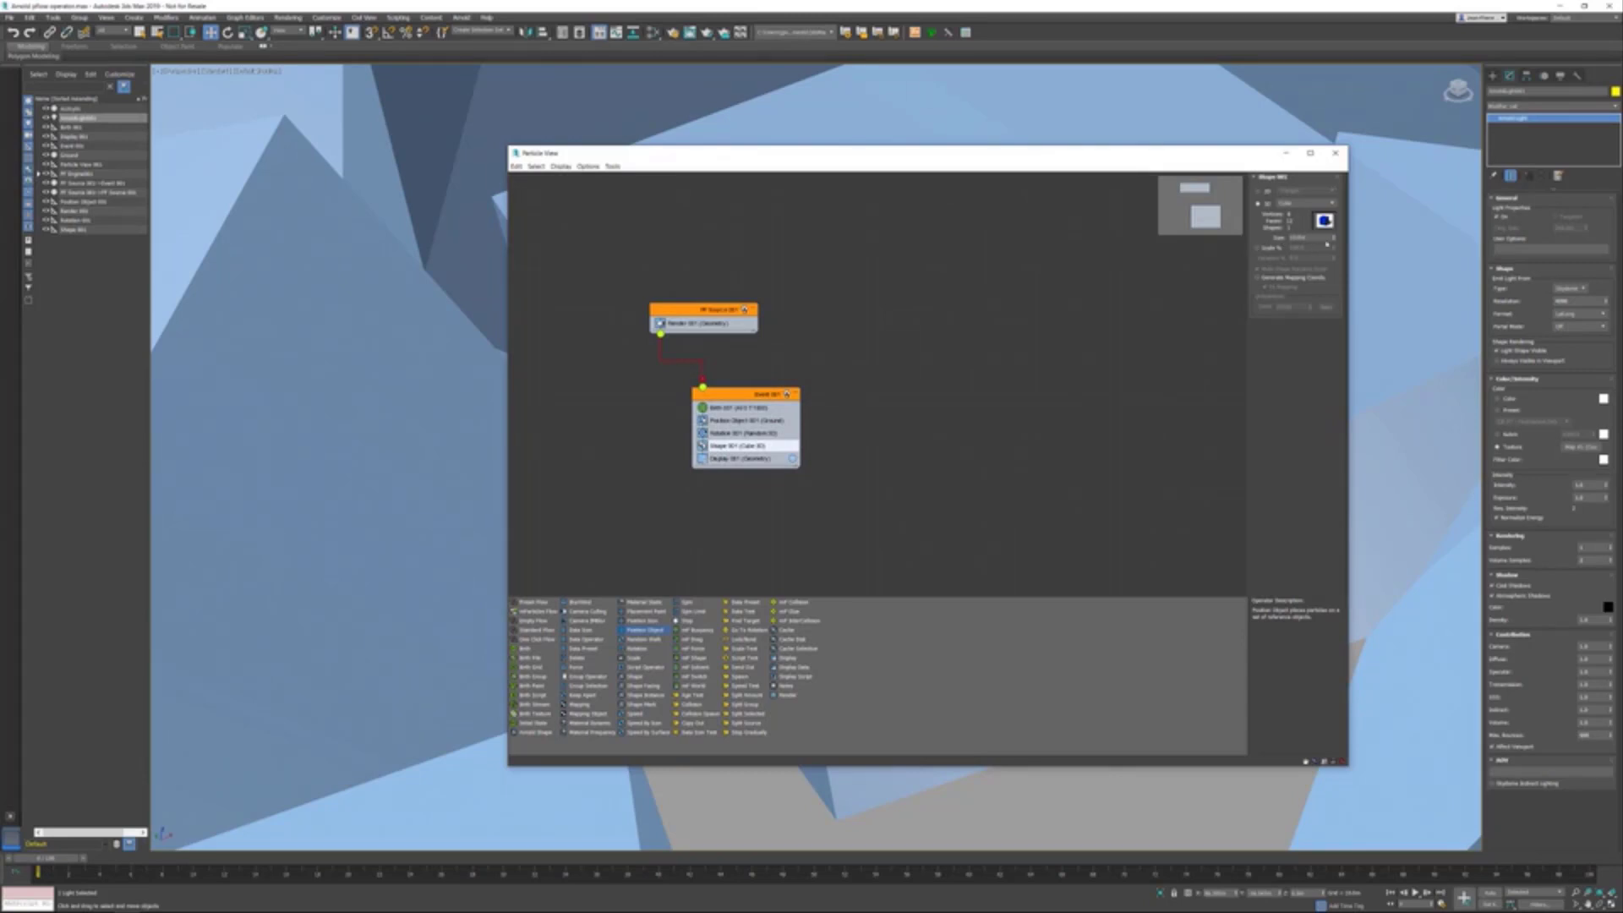
{"action": "left_click_drag", "start_coordinate": [1335, 239], "coordinate": [1331, 272]}
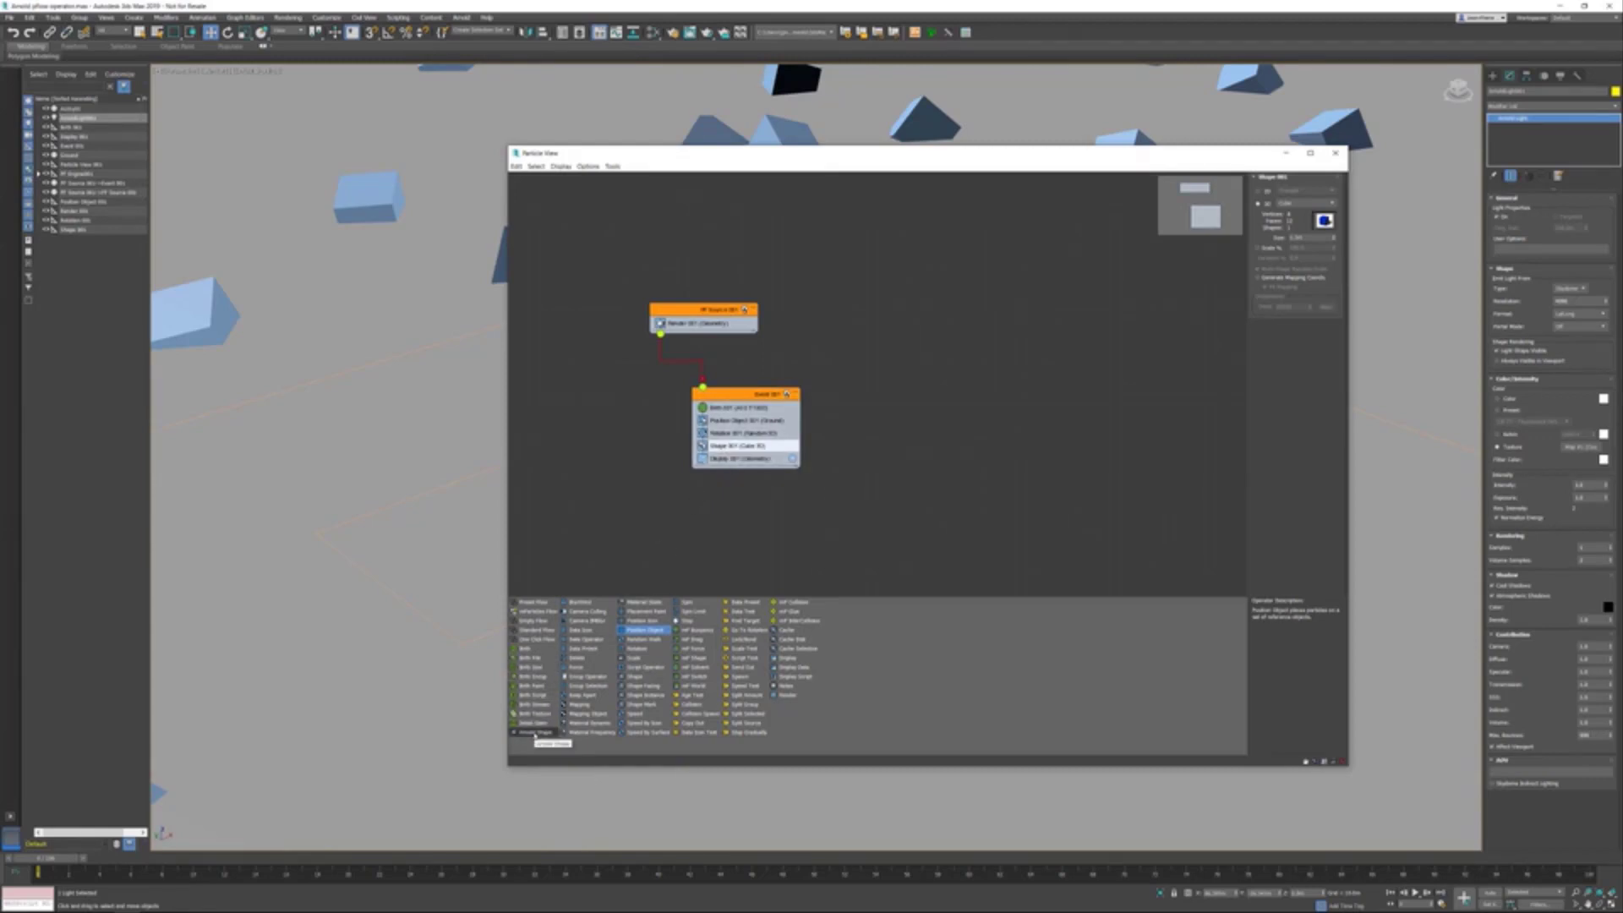
Replace Shape 001 with an Arnold Shape that uses the red-leaved tree as particle geometry
{"action": "left_click_drag", "start_coordinate": [534, 734], "coordinate": [772, 446]}
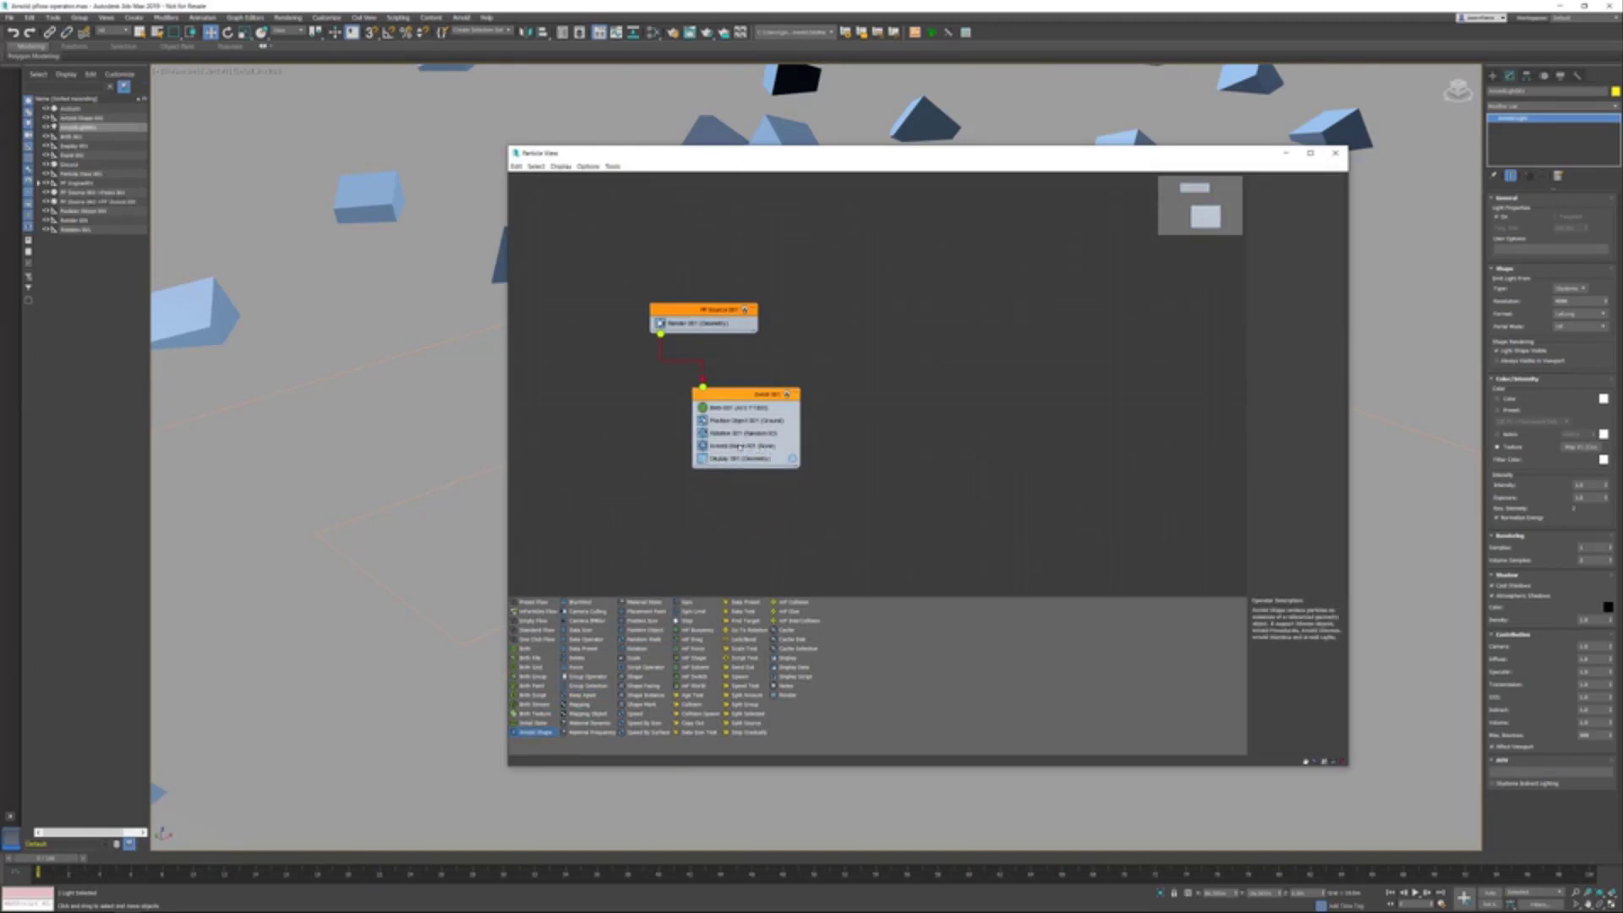
{"action": "left_click", "coordinate": [740, 446]}
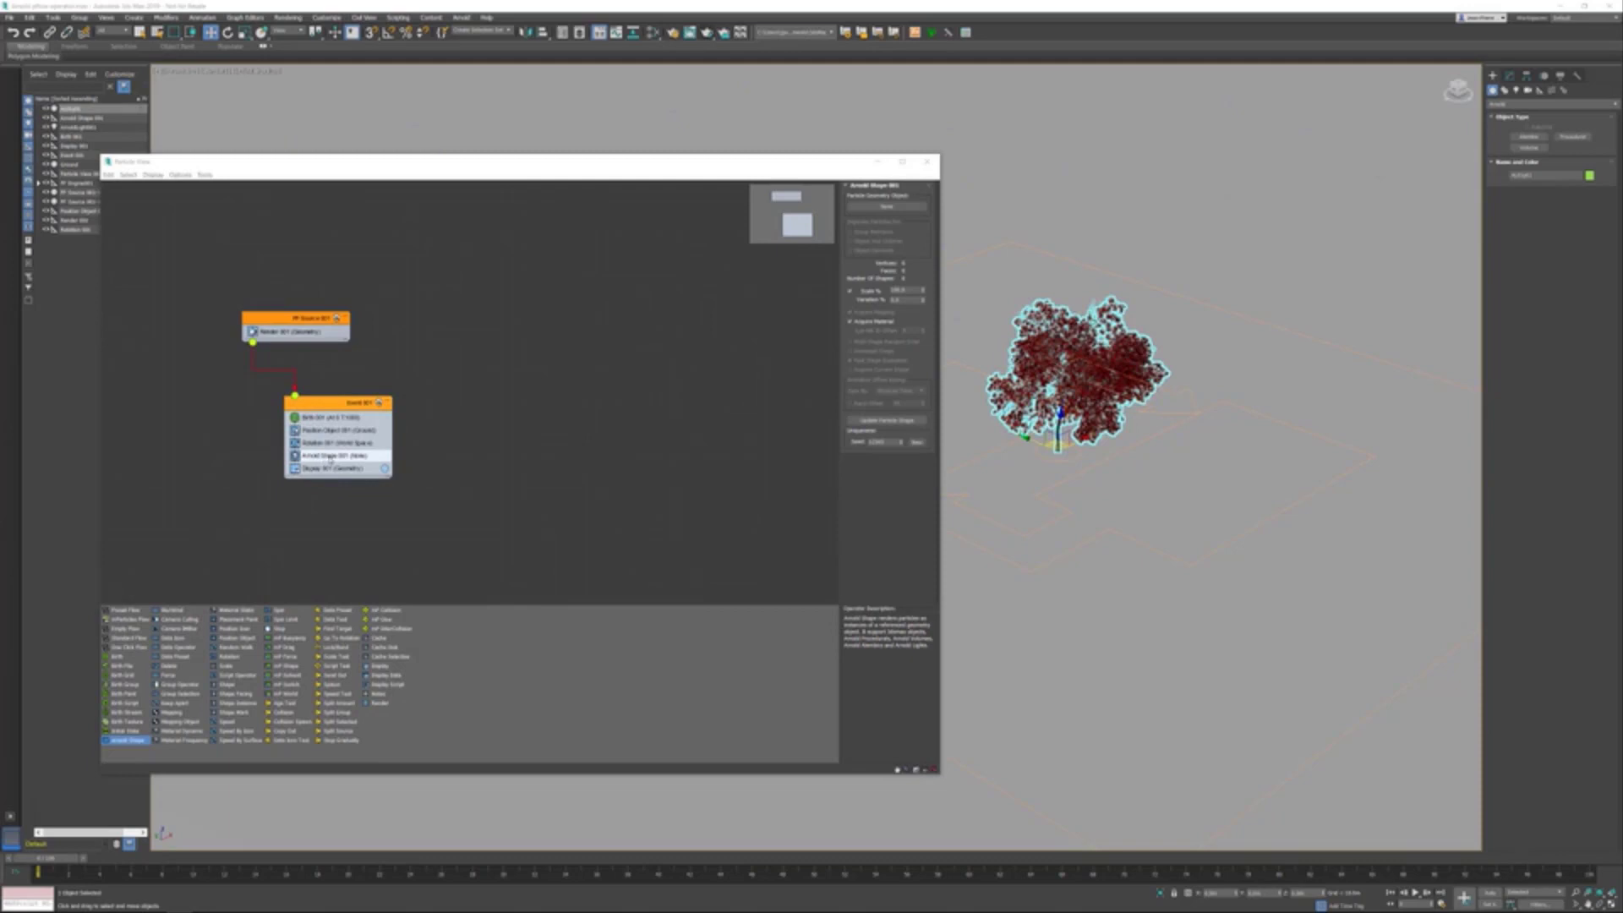
{"action": "left_click", "coordinate": [887, 206]}
{"action": "left_click", "coordinate": [1073, 372]}
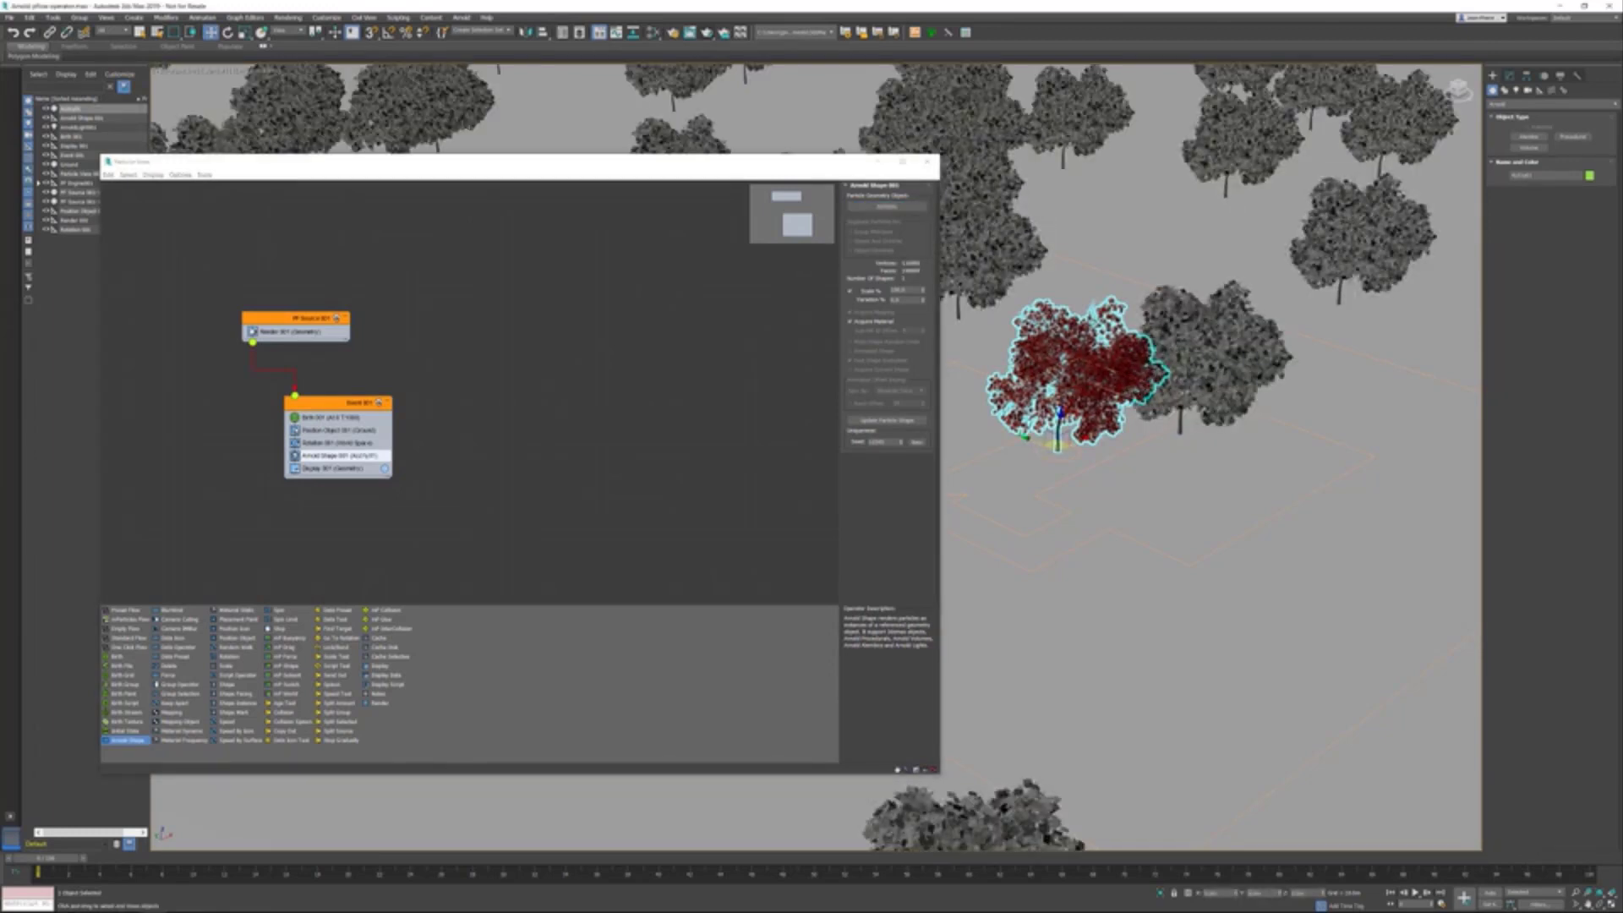
Set Rotation 001 to an orientation with editable angles and increase the Z rotation
{"action": "left_click", "coordinate": [338, 443]}
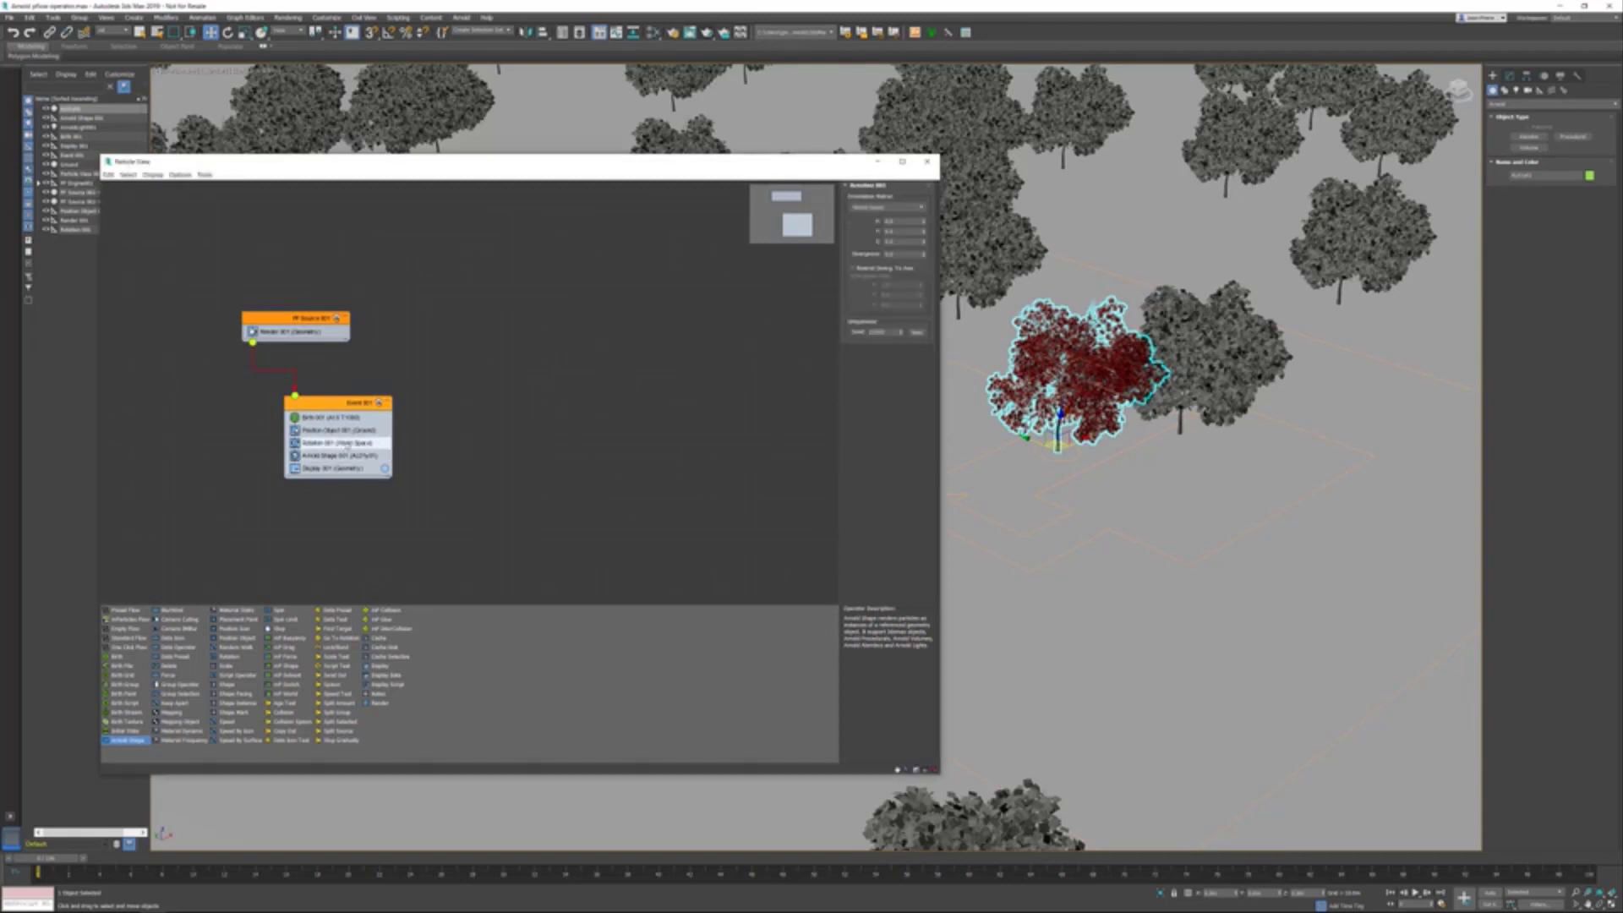
{"action": "left_click", "coordinate": [874, 213]}
{"action": "left_click", "coordinate": [873, 212]}
{"action": "left_click", "coordinate": [874, 212]}
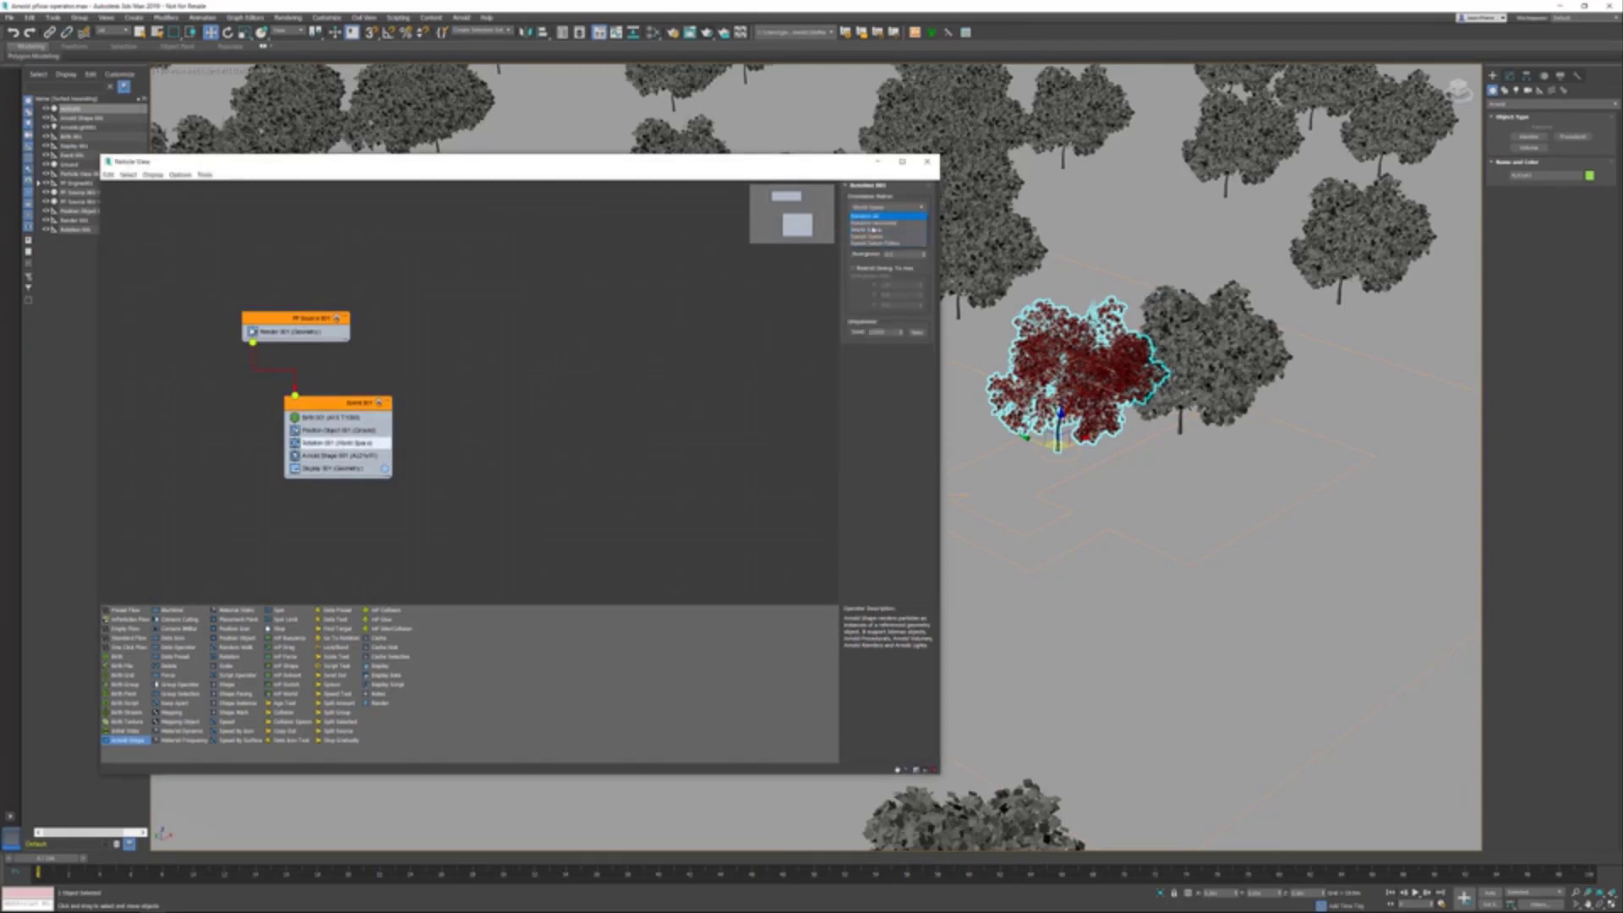
{"action": "left_click", "coordinate": [874, 230]}
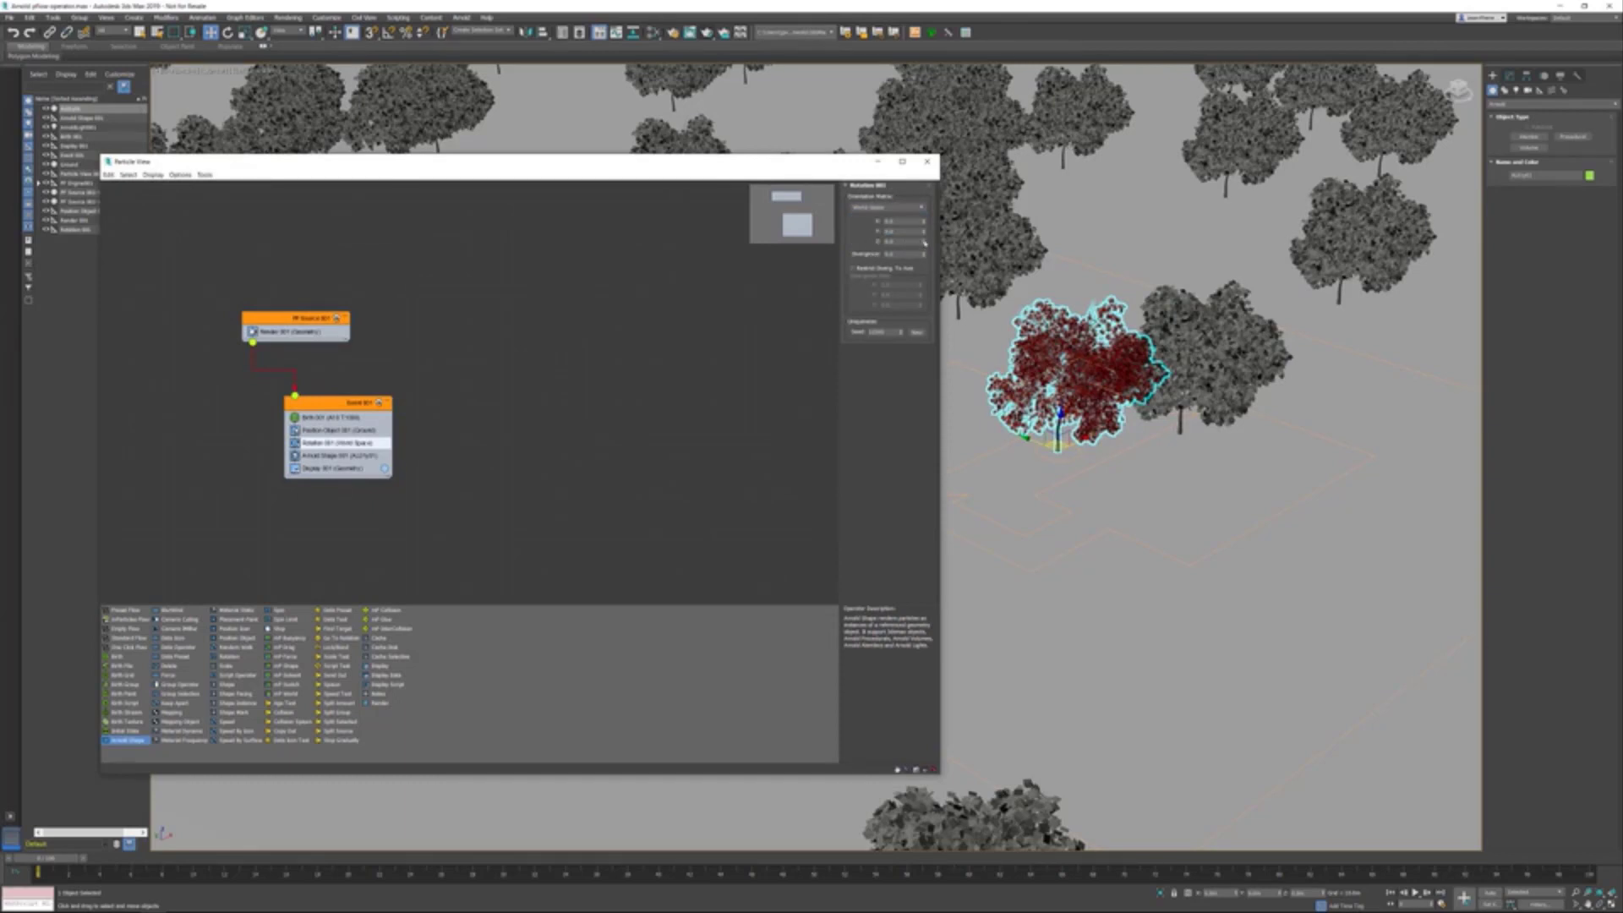
{"action": "mouse_move", "coordinate": [924, 243]}
{"action": "left_mouse_down"}
{"action": "mouse_move", "coordinate": [921, 223]}
{"action": "mouse_move", "coordinate": [915, 241]}
{"action": "left_mouse_up"}
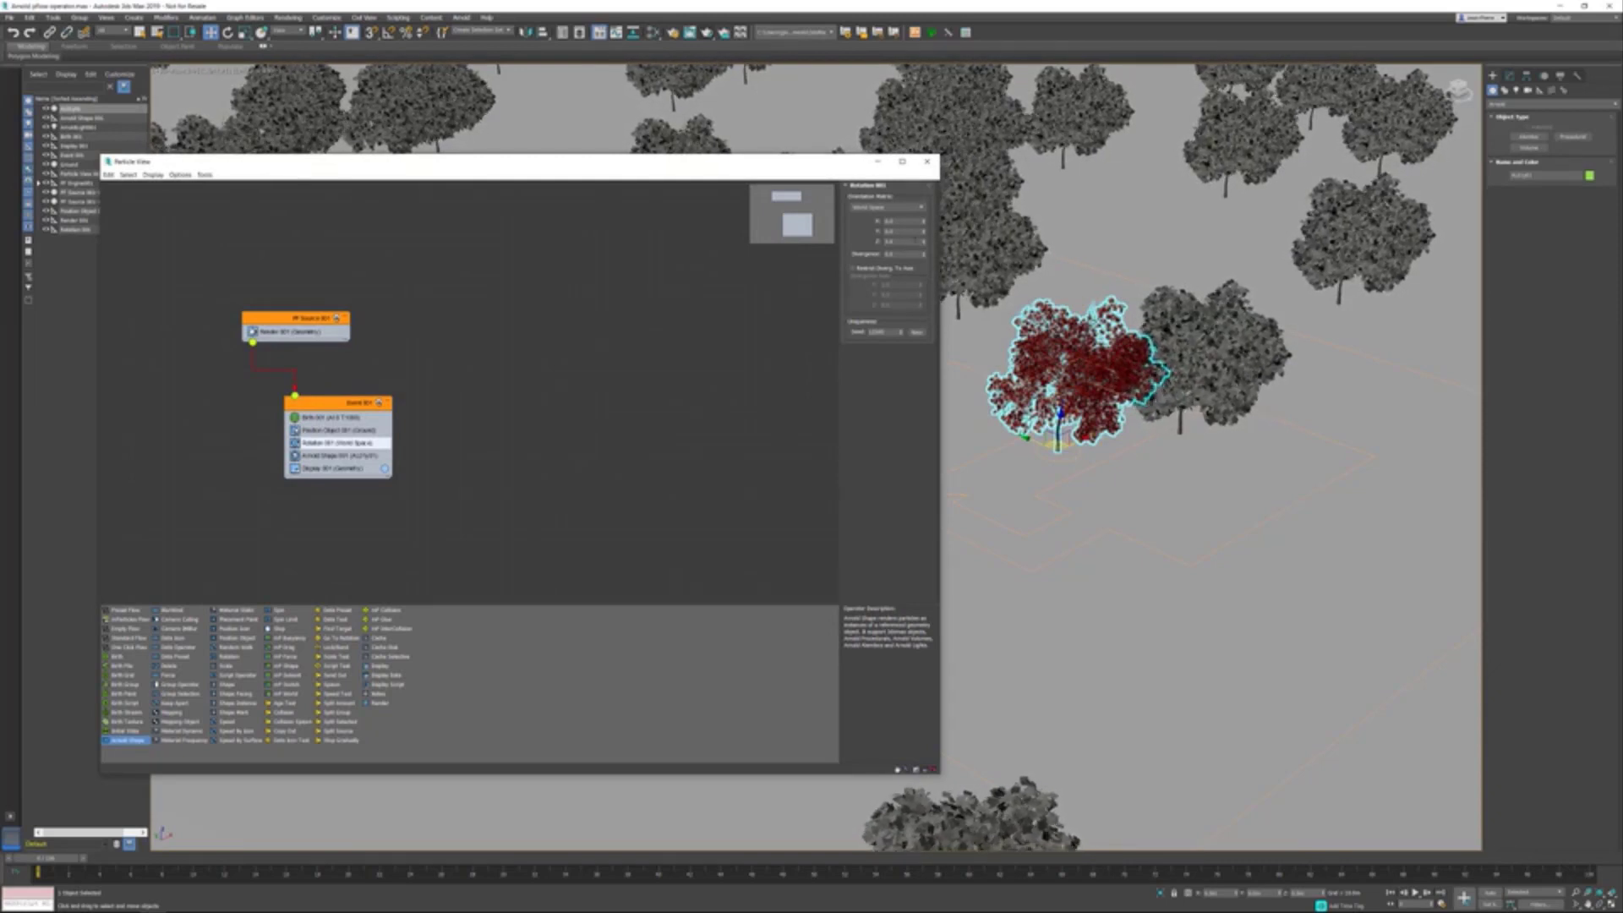
Give Arnold Shape 001 a random size Variation %
{"action": "left_click", "coordinate": [332, 456]}
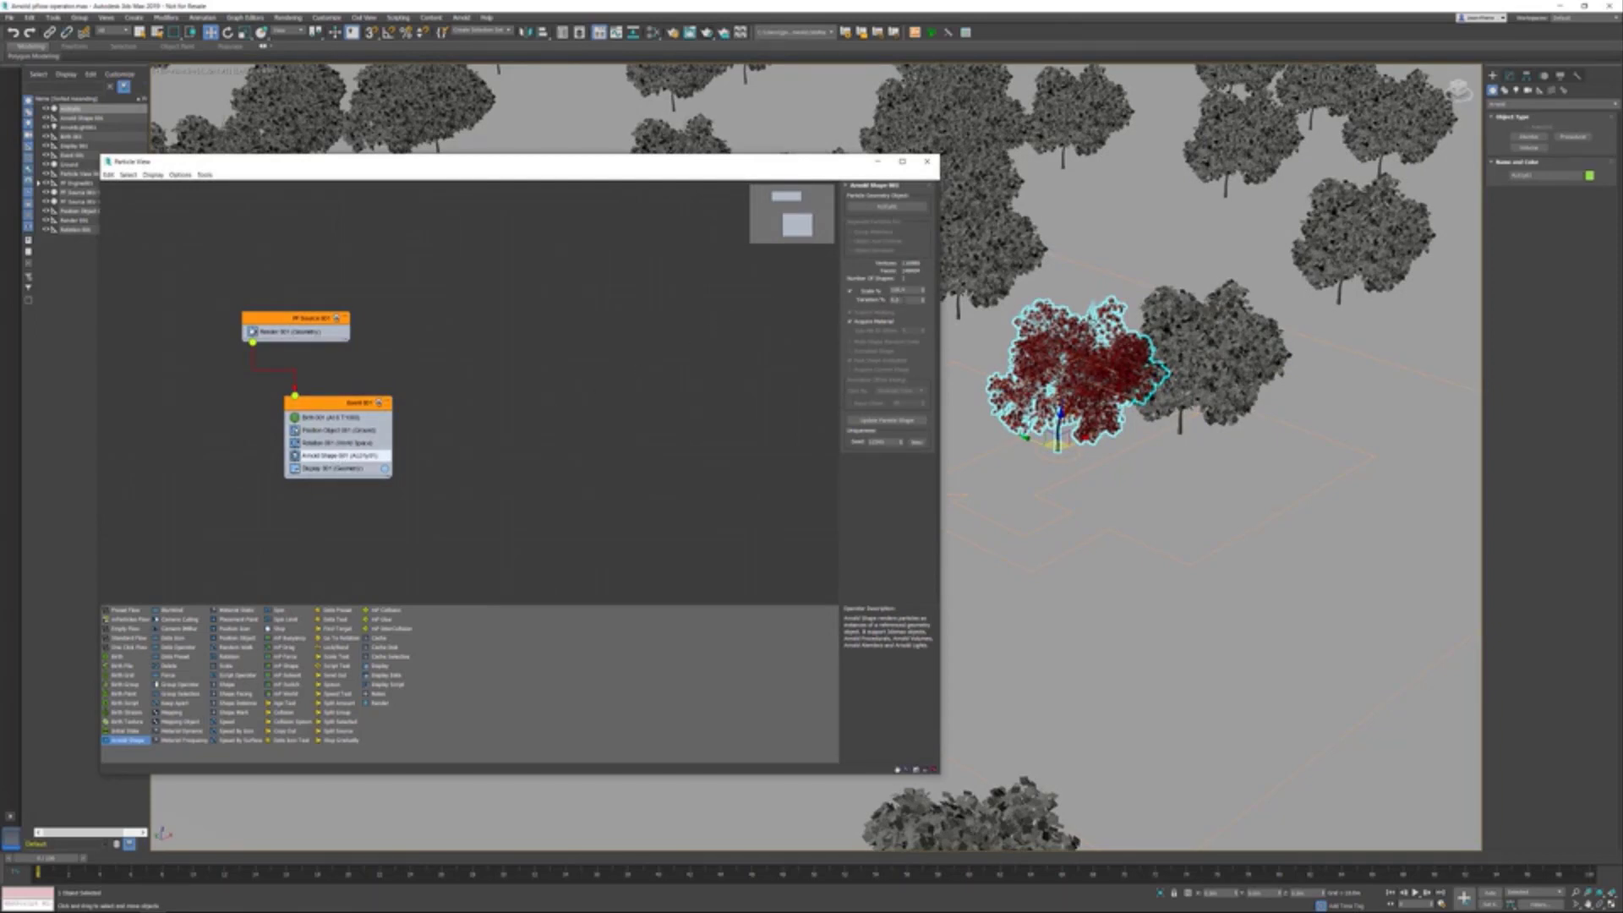
{"action": "double_click", "coordinate": [896, 300]}
{"action": "key", "text": "Return"}
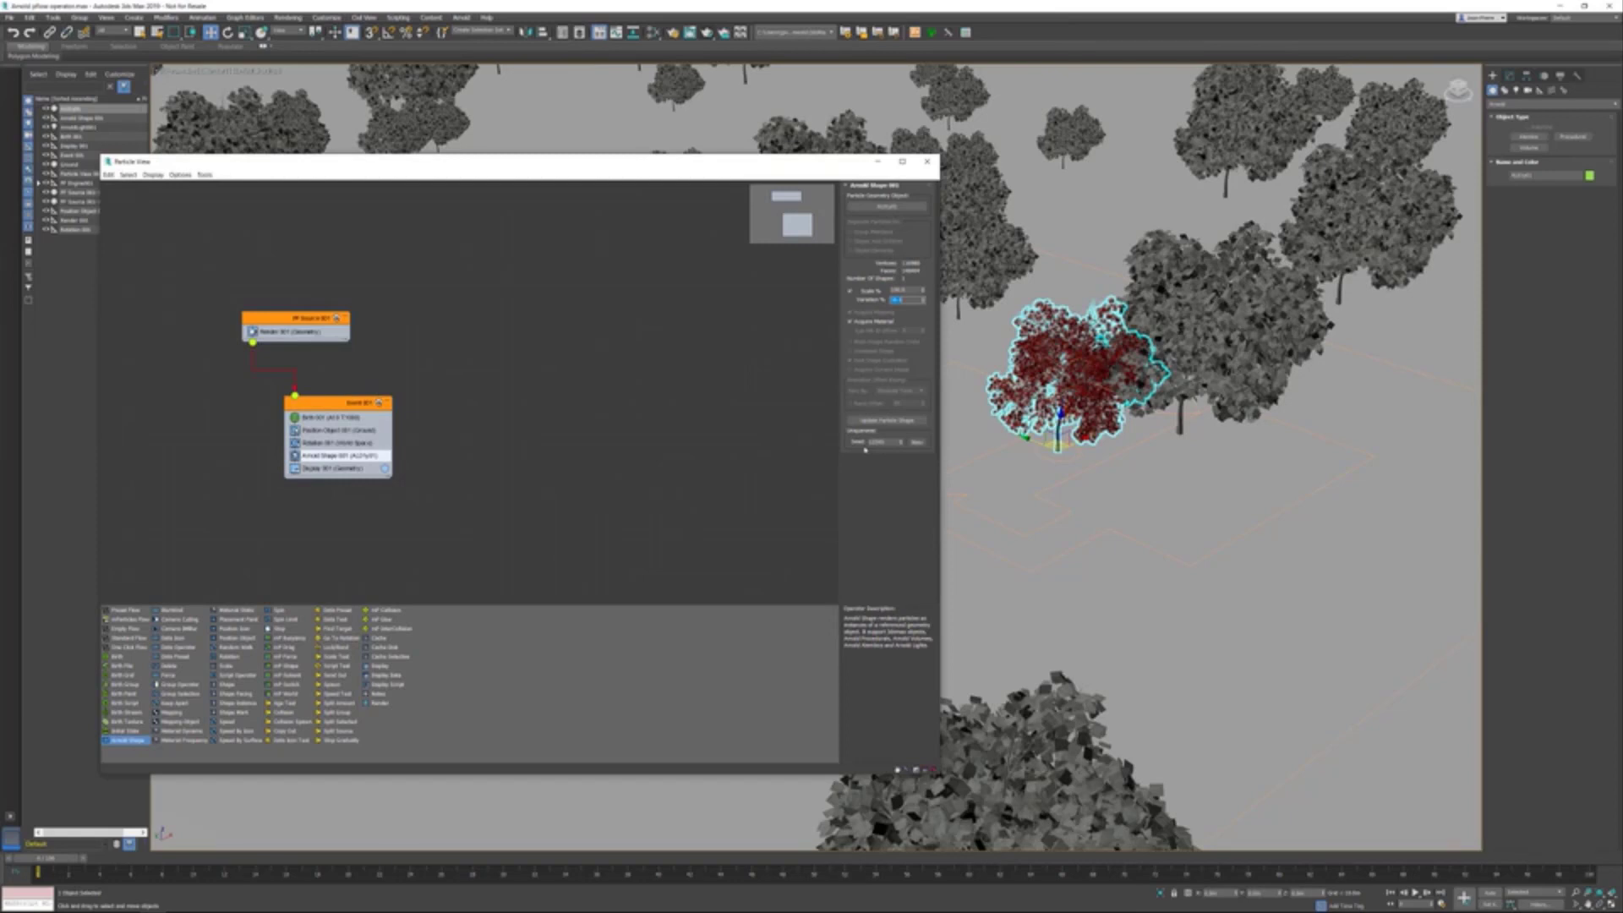
Close Particle View, frame the scattered forest in the viewport, and render it in production mode
{"action": "left_click", "coordinate": [929, 163]}
{"action": "scroll", "coordinate": [783, 390], "scroll_direction": "down", "scroll_amount": 4}
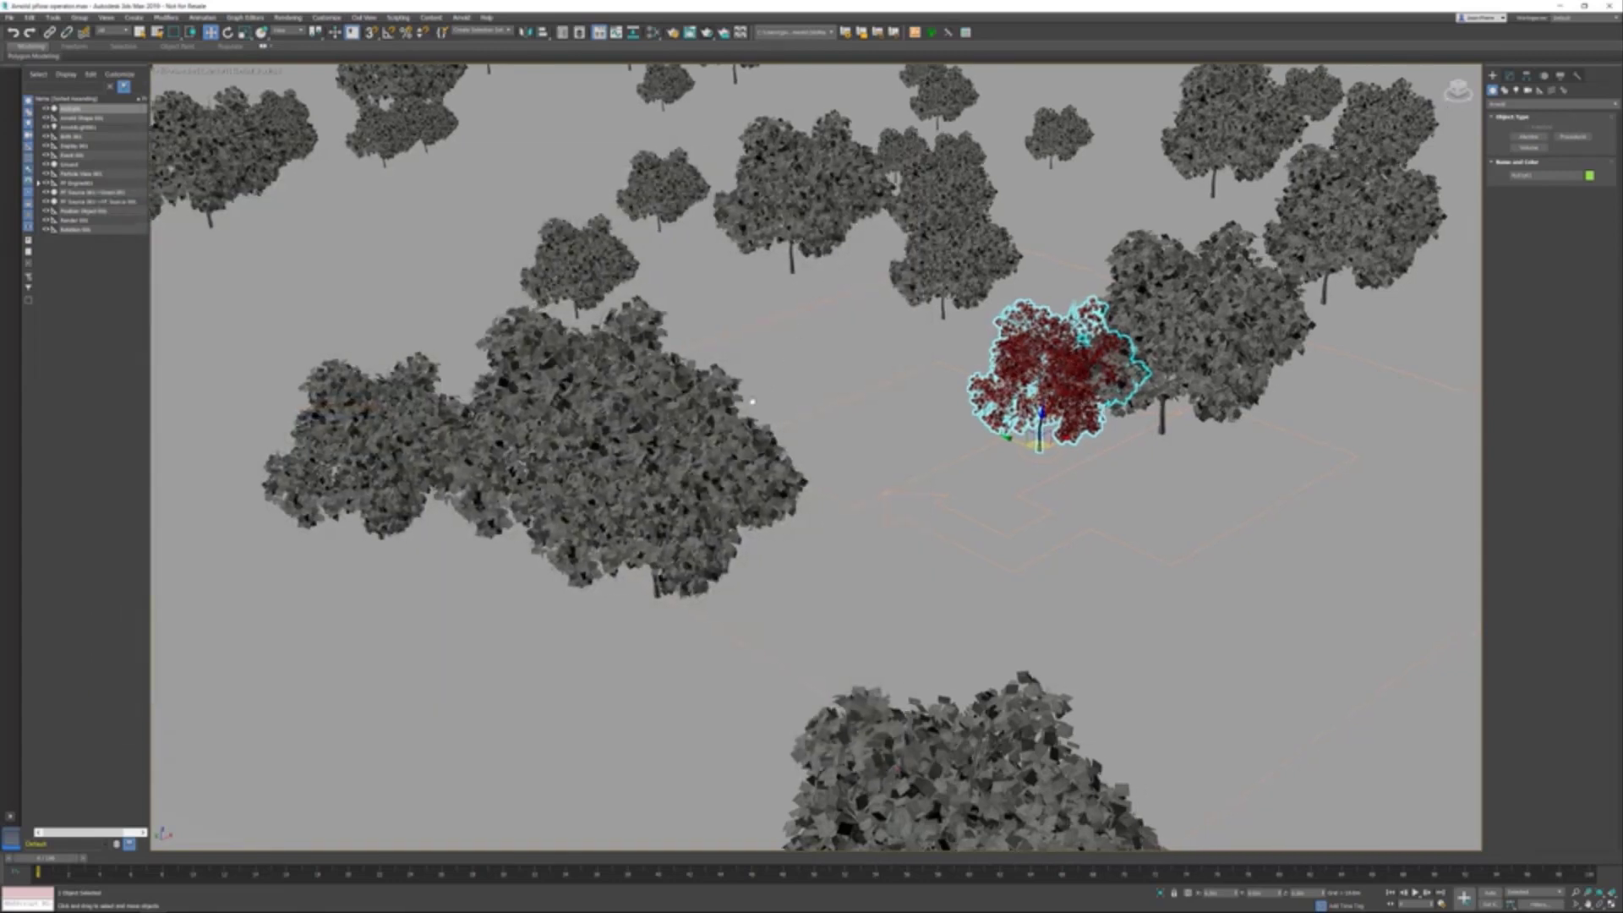
{"action": "scroll", "coordinate": [769, 415], "scroll_direction": "down", "scroll_amount": 3}
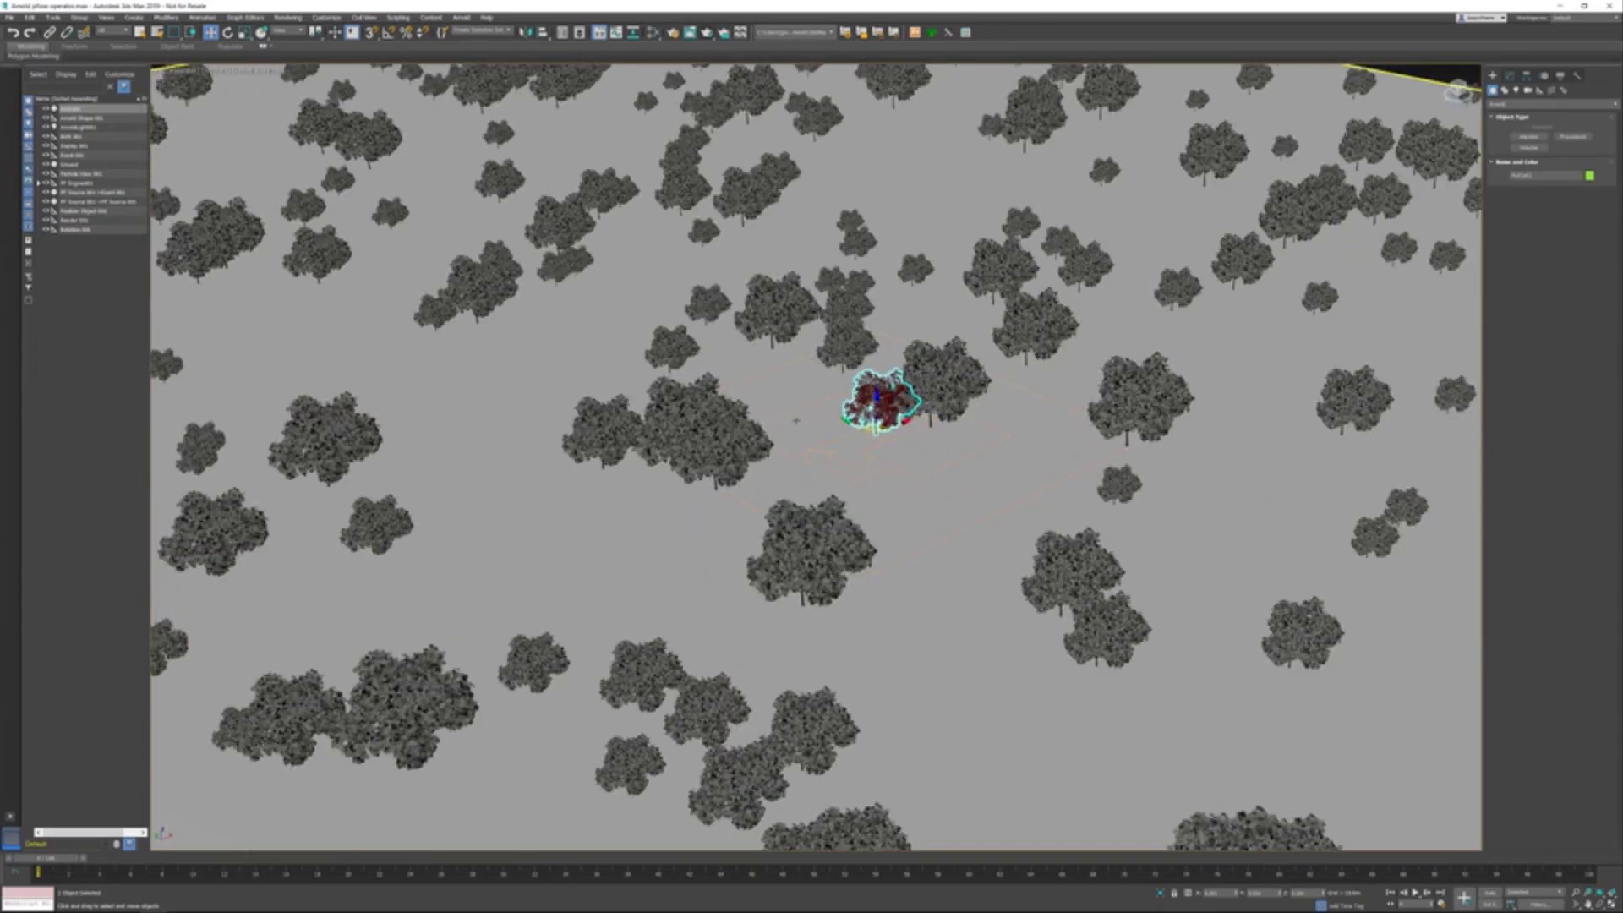
{"action": "middle_click_drag", "start_coordinate": [795, 420], "coordinate": [757, 360]}
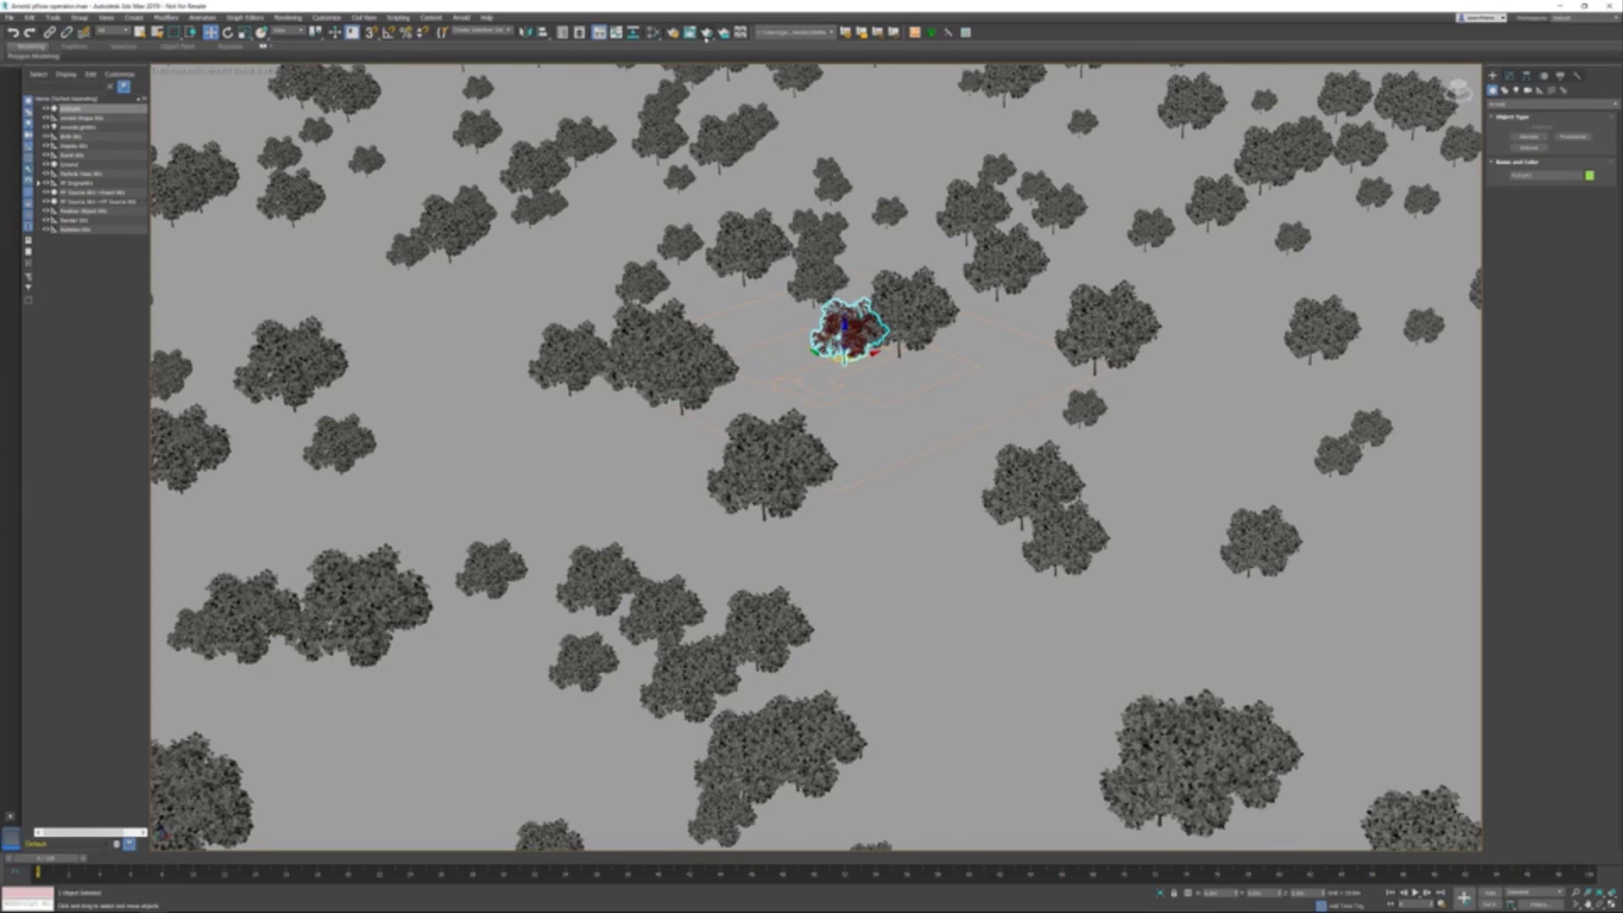
{"action": "left_click", "coordinate": [707, 33]}
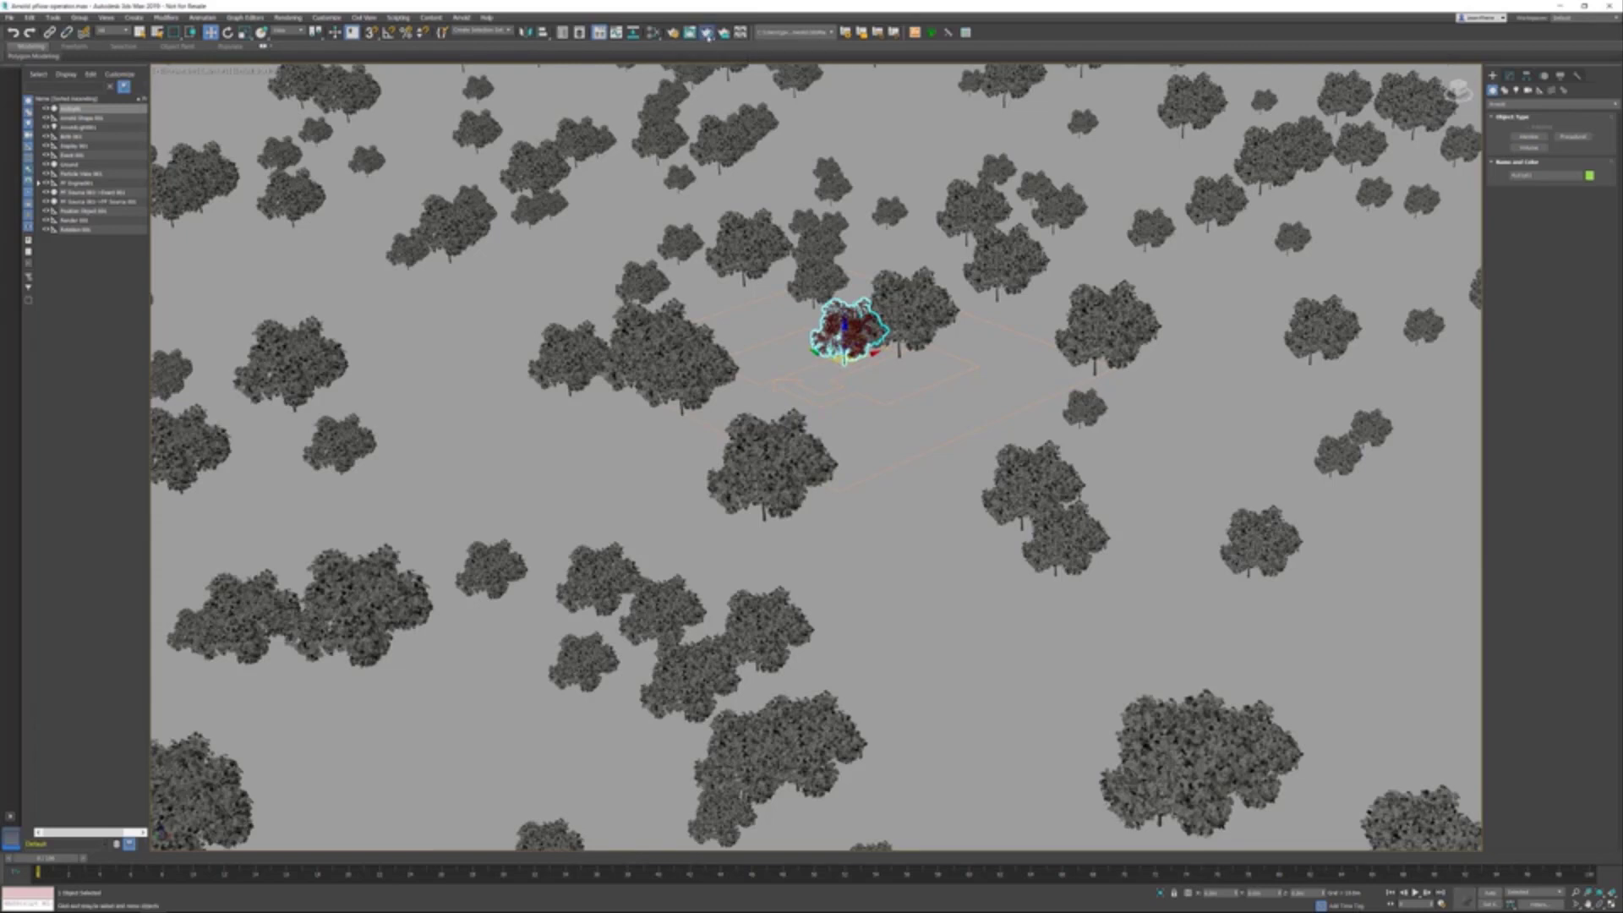